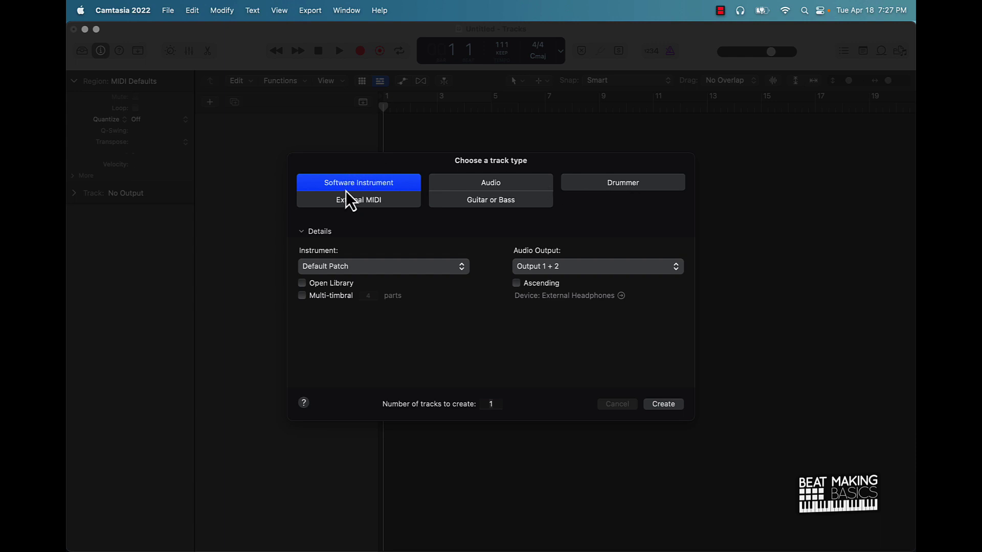
Create a Drummer track with the Hip Hop genre and Output 1 + 2
{"action": "left_click", "coordinate": [650, 190]}
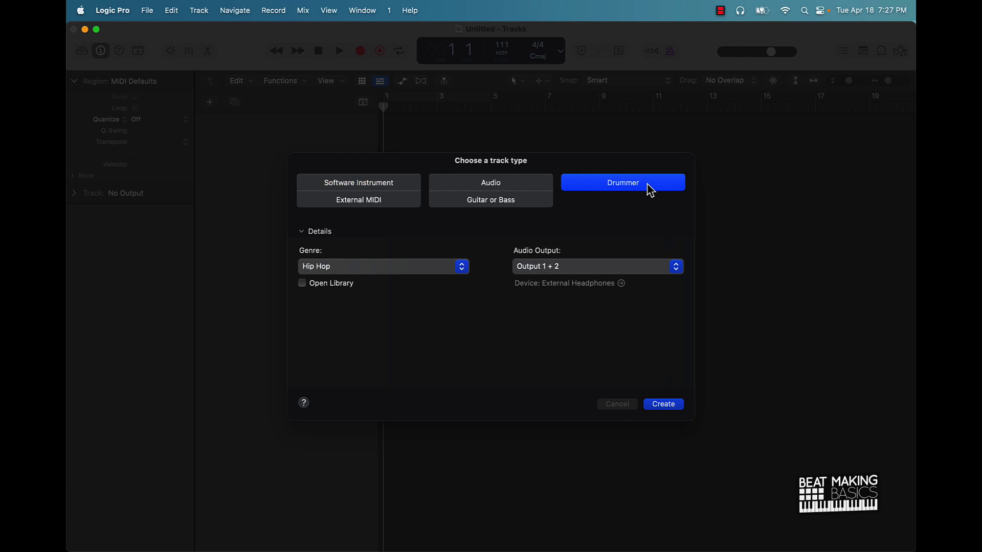
{"action": "left_click", "coordinate": [337, 276]}
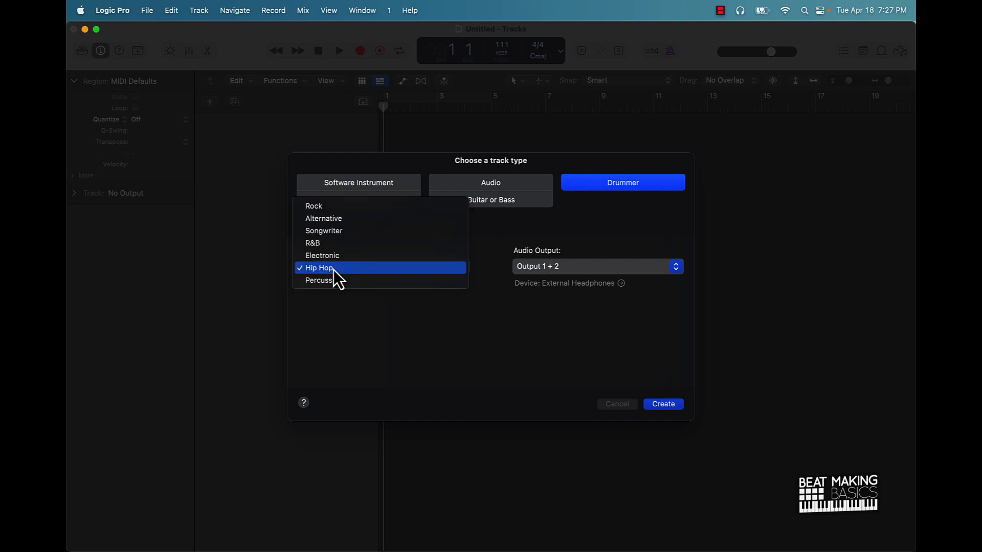
{"action": "left_click", "coordinate": [365, 268]}
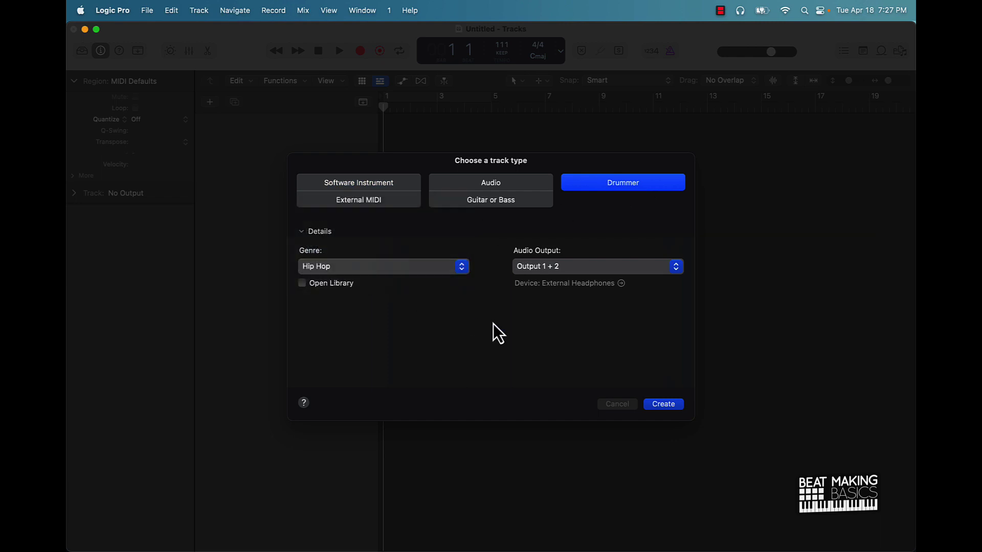
{"action": "left_click", "coordinate": [661, 405]}
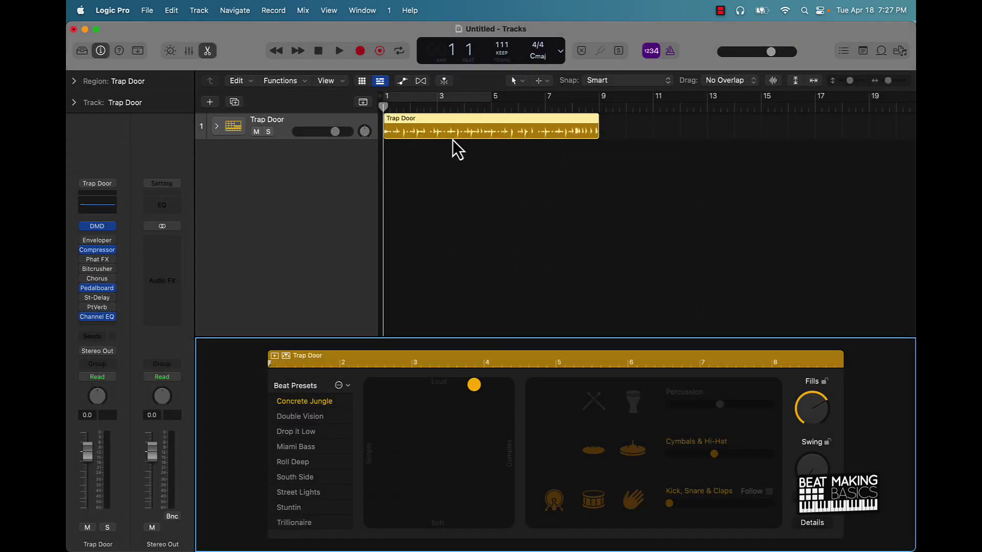
Turn on cycling over the Trap Door region from bar 1 to bar 9 and play the opening of the beat
{"action": "left_click", "coordinate": [483, 93]}
{"action": "left_click_drag", "start_coordinate": [490, 100], "coordinate": [599, 102]}
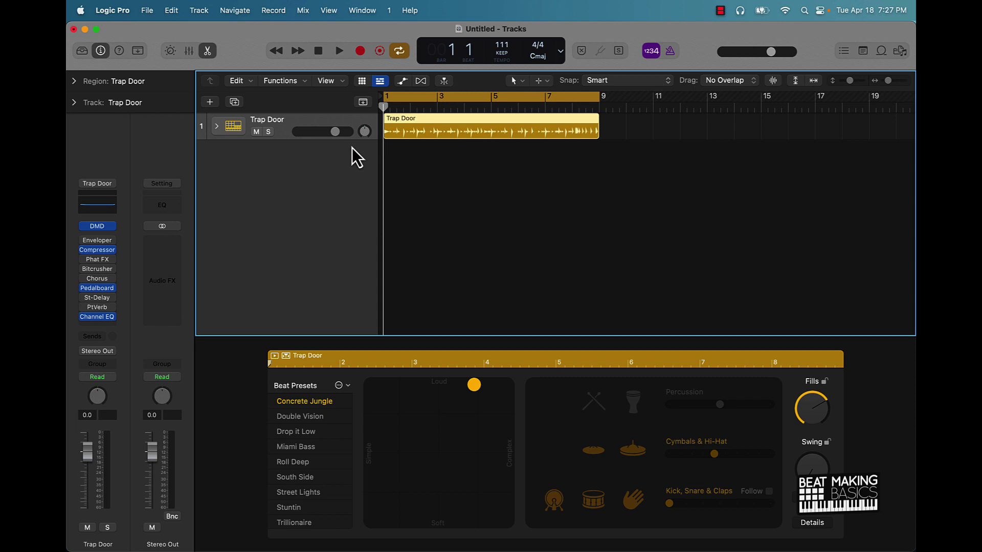
{"action": "key", "text": "space"}
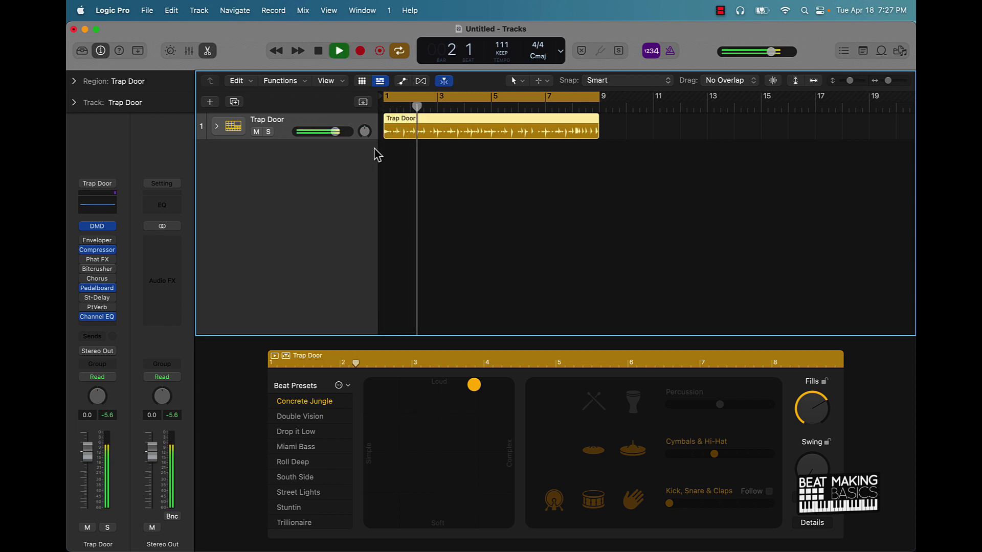
{"action": "key", "text": "space"}
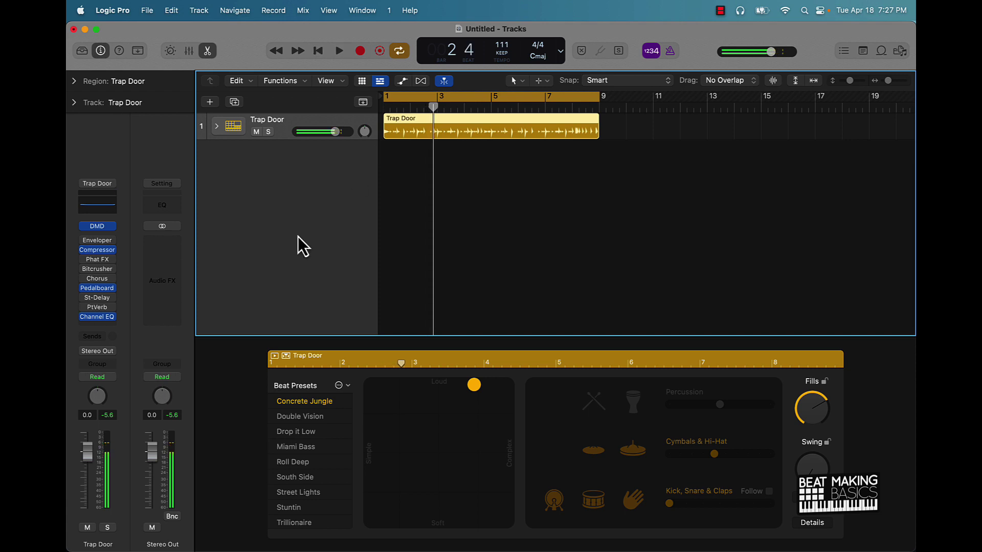
Audition the Double Vision, Miami Bass and Drop it Low beat presets, and return to Concrete Jungle
{"action": "scroll", "coordinate": [284, 497], "scroll_direction": "down", "scroll_amount": 1}
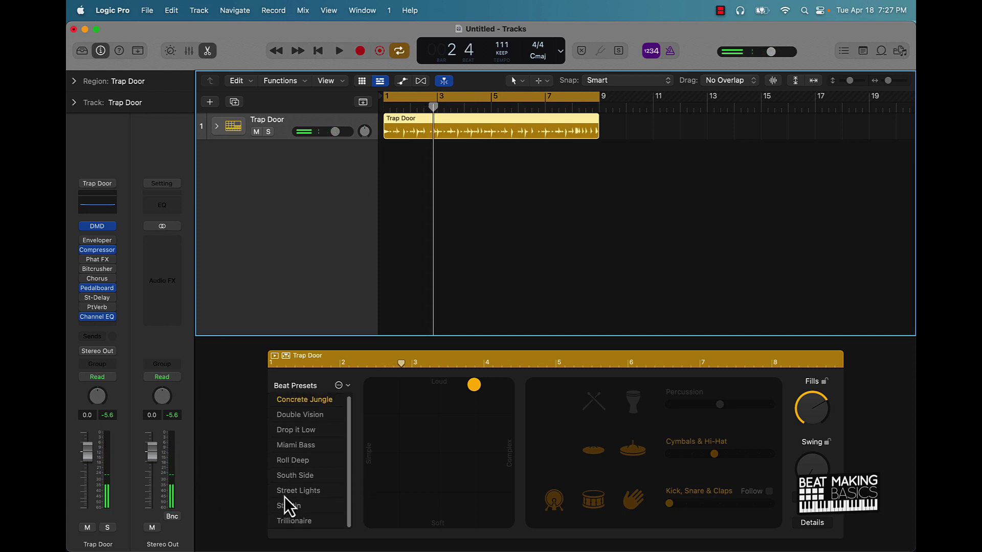
{"action": "left_click", "coordinate": [313, 416]}
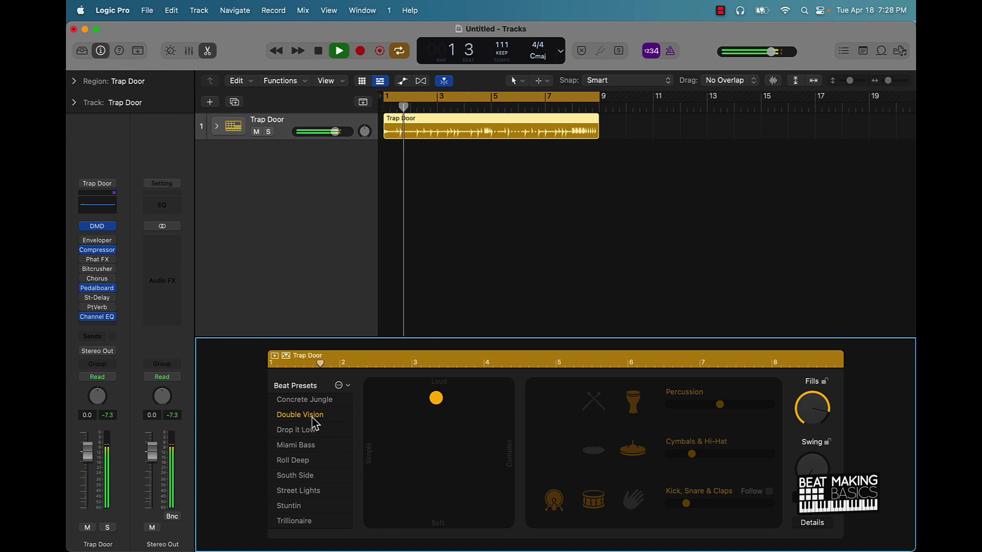
{"action": "key", "text": "space"}
{"action": "left_click", "coordinate": [311, 445]}
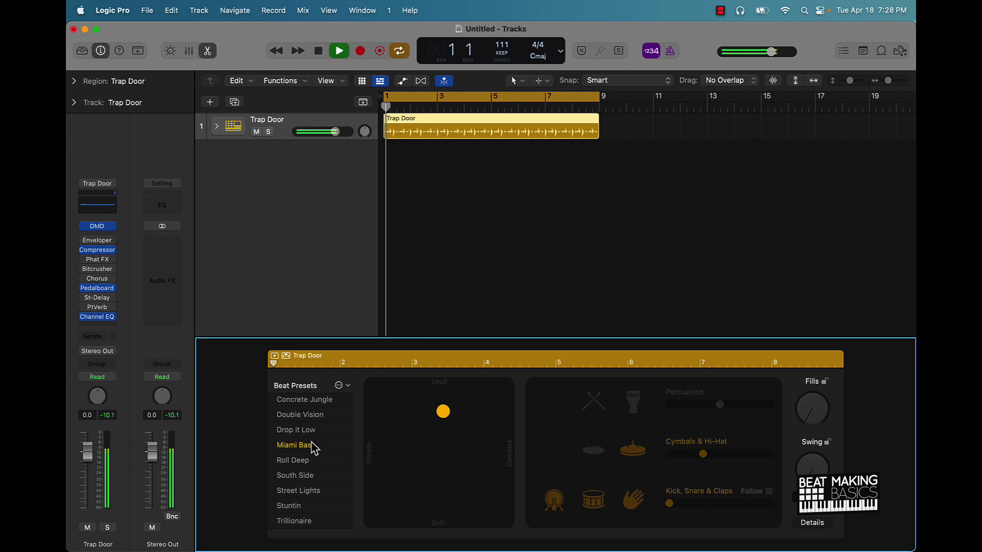
{"action": "key", "text": "space"}
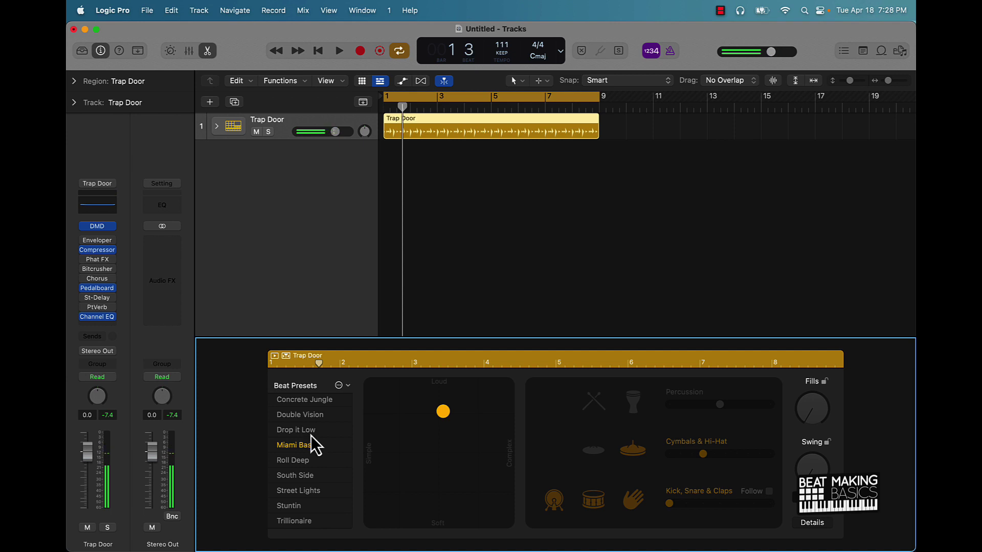
{"action": "left_click", "coordinate": [310, 429]}
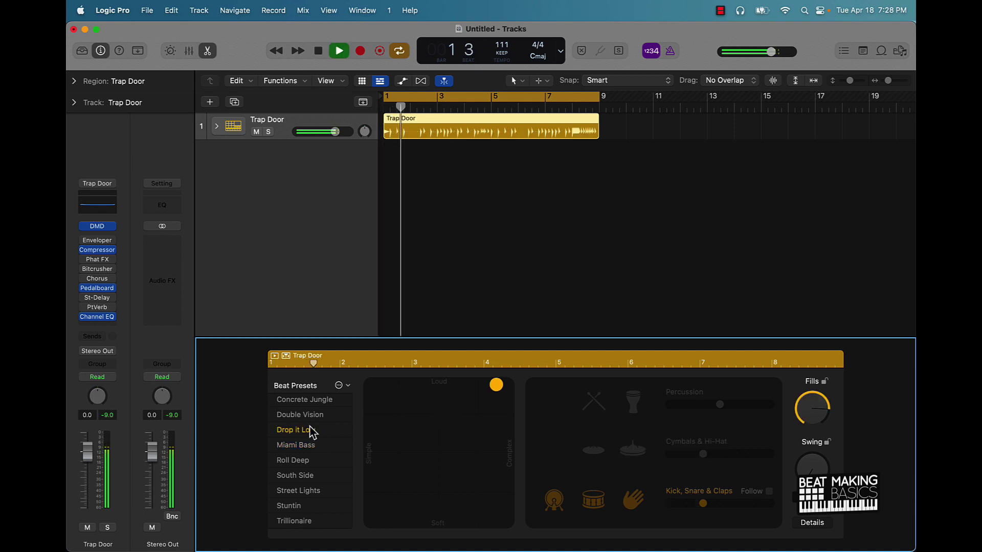
{"action": "key", "text": "space"}
{"action": "left_click", "coordinate": [306, 400]}
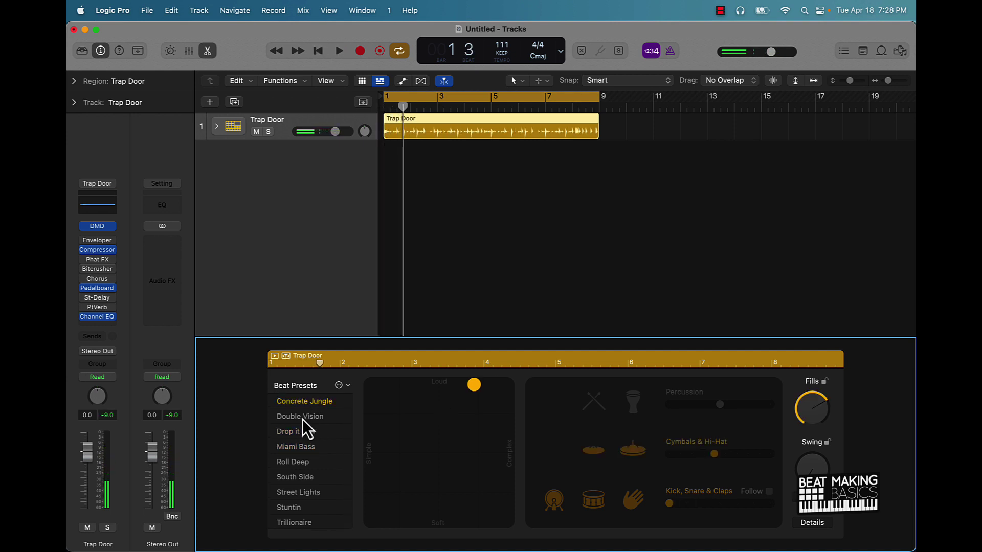
View the beat preset options, and close and reopen the Trap Door region's Drummer editor
{"action": "left_click", "coordinate": [348, 383]}
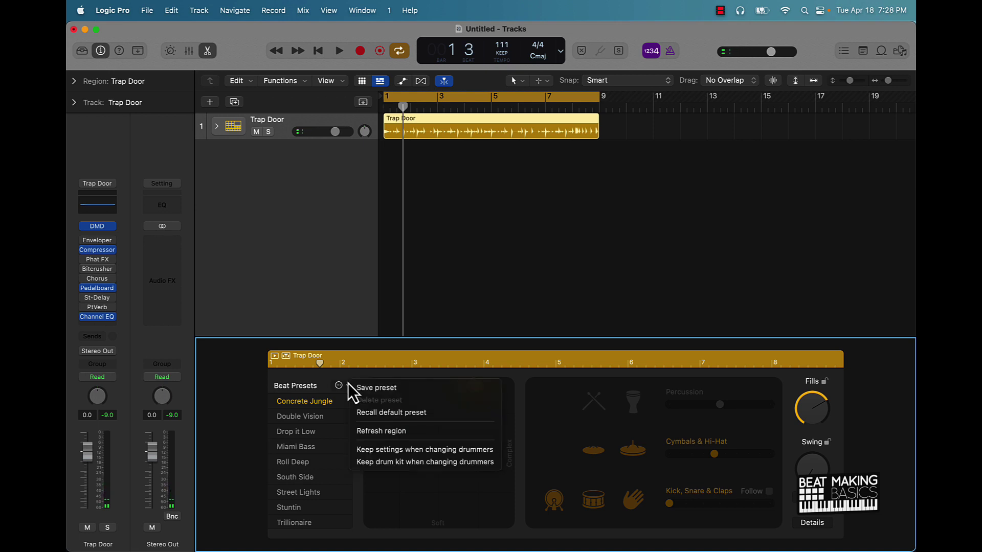
{"action": "left_click", "coordinate": [348, 383]}
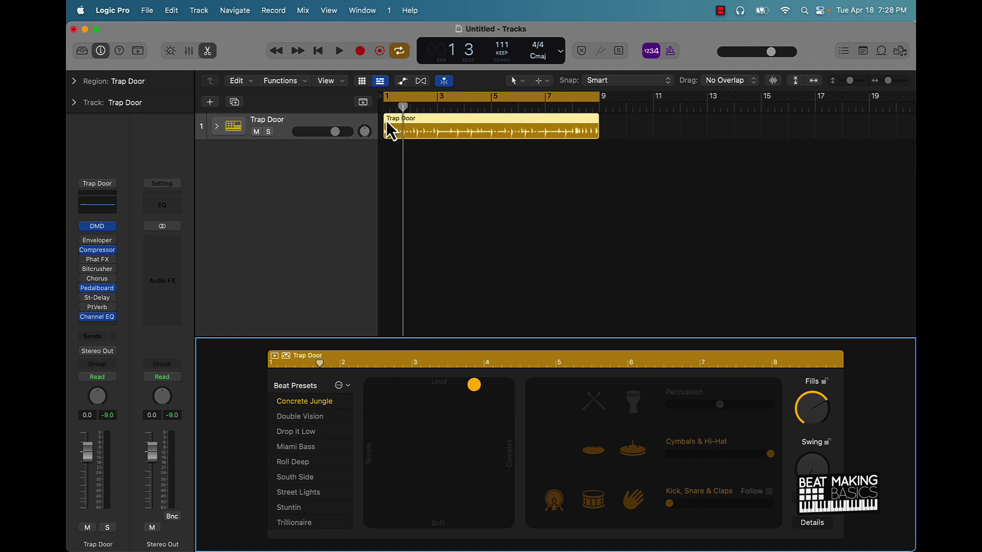
{"action": "double_click", "coordinate": [463, 125]}
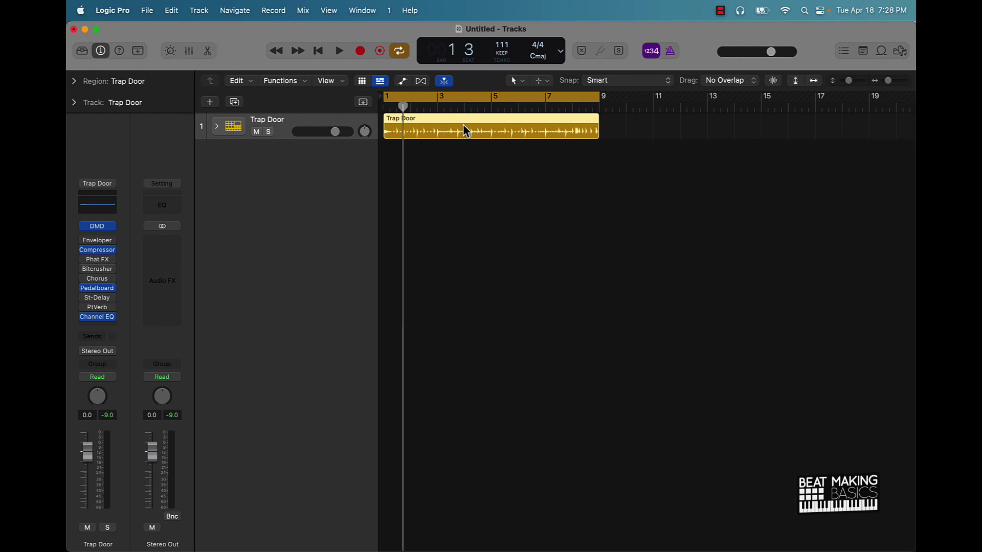
{"action": "double_click", "coordinate": [465, 126]}
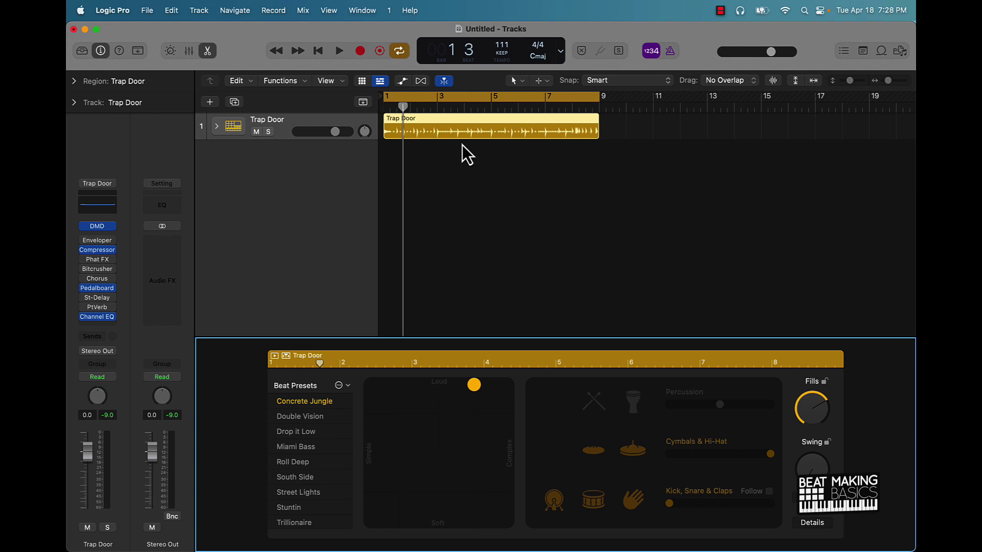
Play the current beat, set Cymbals & Hi-Hat to variation 2 and listen to the changed pattern
{"action": "key", "text": "space"}
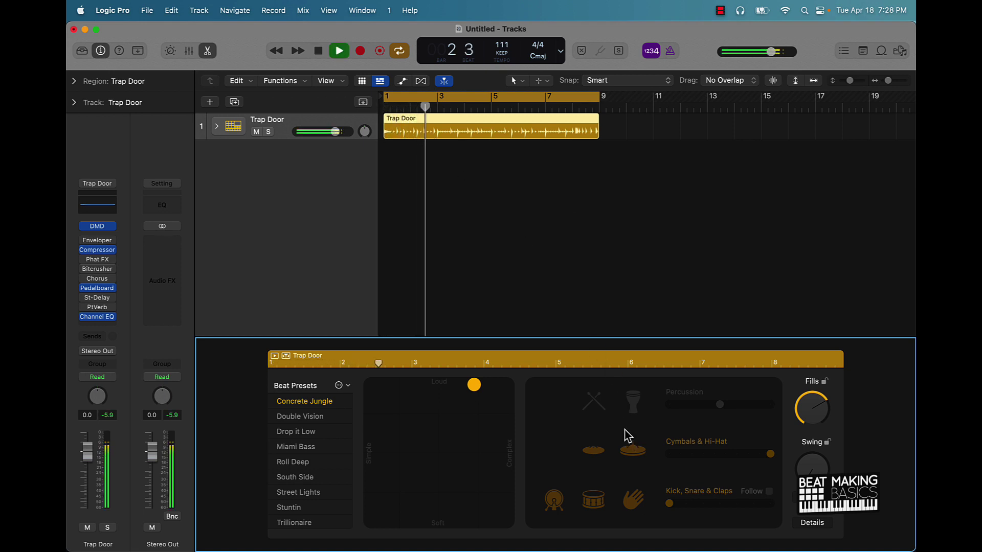
{"action": "key", "text": "space"}
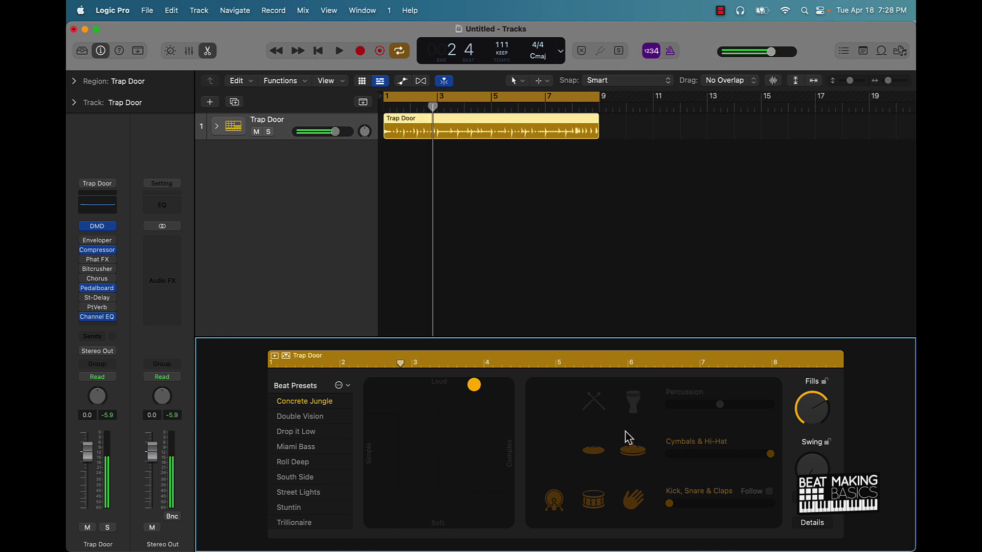
{"action": "left_click", "coordinate": [714, 455]}
{"action": "key", "text": "space"}
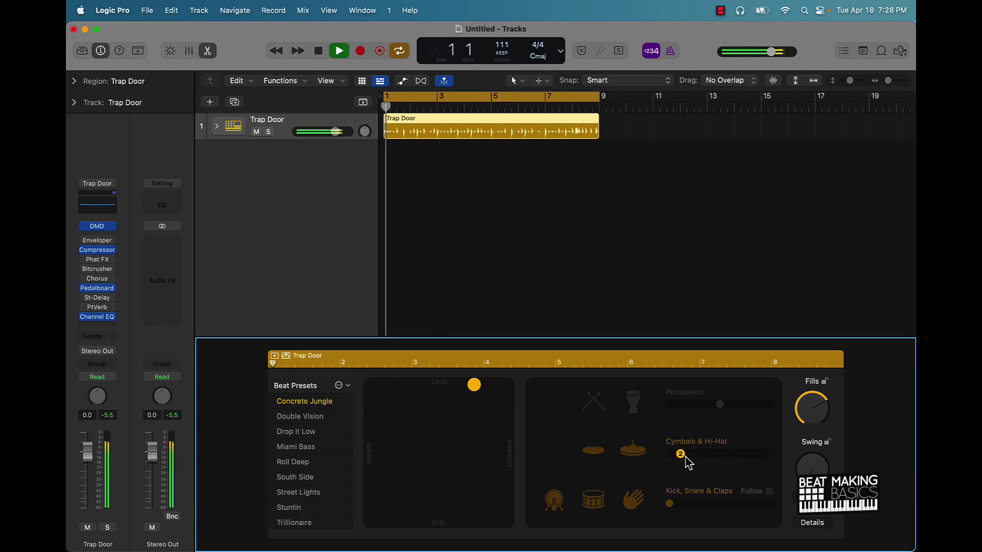
{"action": "key", "text": "space"}
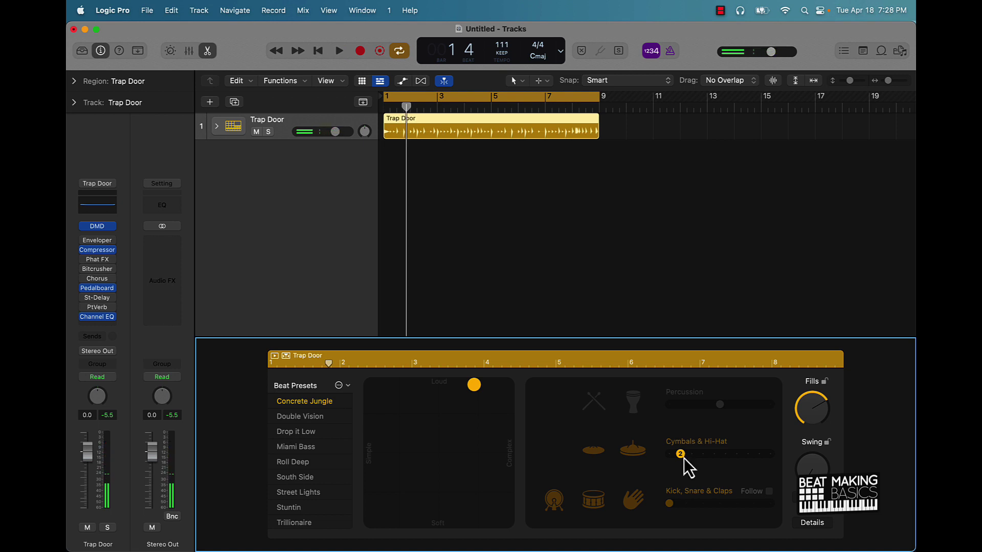
Try Kick, Snare & Claps at variation 4, settle one notch lower, and raise Cymbals & Hi-Hat slightly during playback
{"action": "left_click_drag", "start_coordinate": [671, 506], "coordinate": [719, 507]}
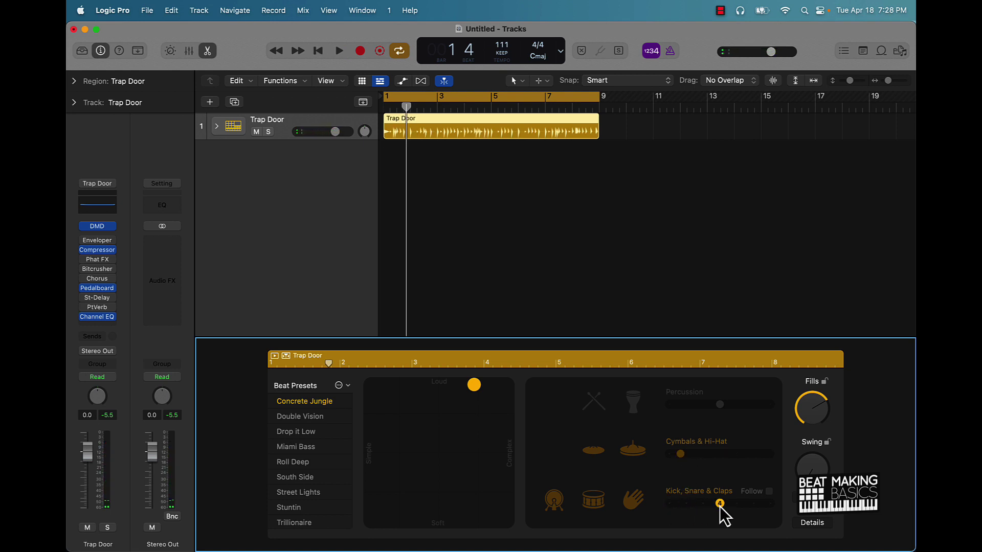
{"action": "key", "text": "space"}
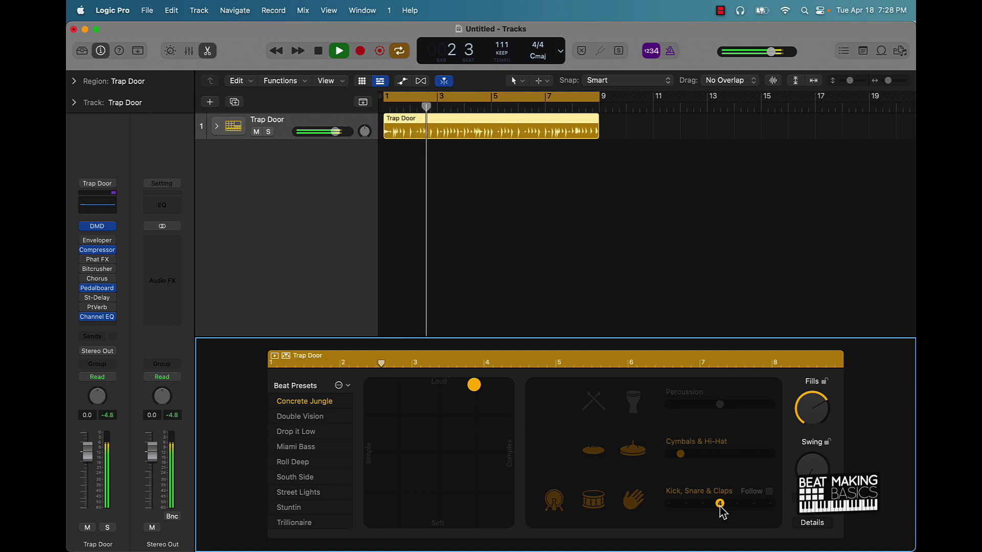
{"action": "left_click_drag", "start_coordinate": [714, 507], "coordinate": [708, 507]}
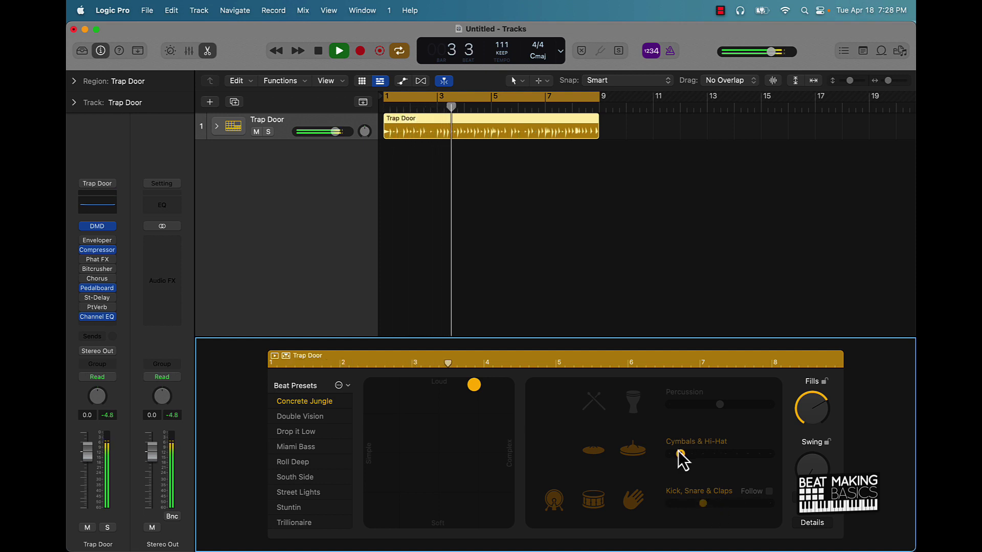
{"action": "left_click_drag", "start_coordinate": [680, 451], "coordinate": [695, 455]}
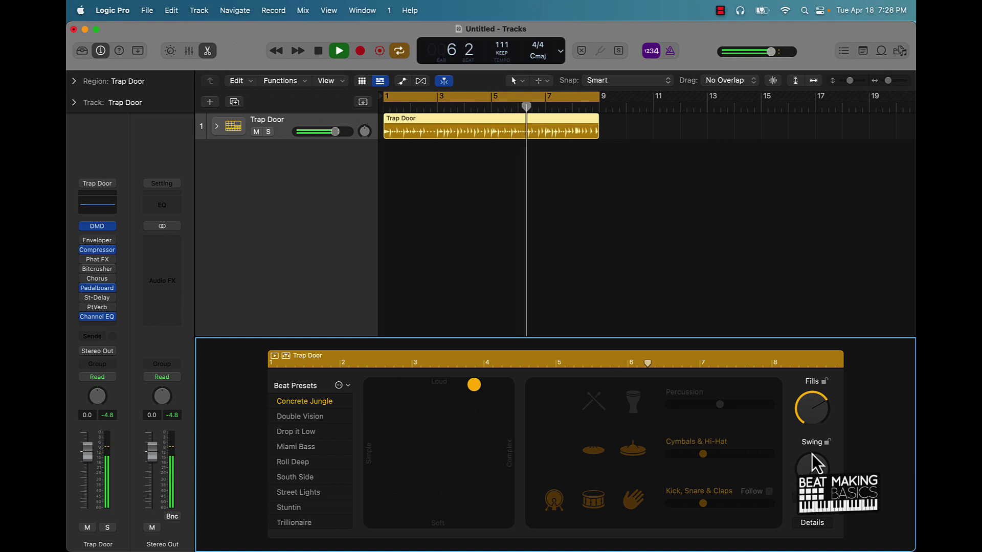
Add a small amount of swing to the drummer pattern and play the loop to hear it
{"action": "key", "text": "space"}
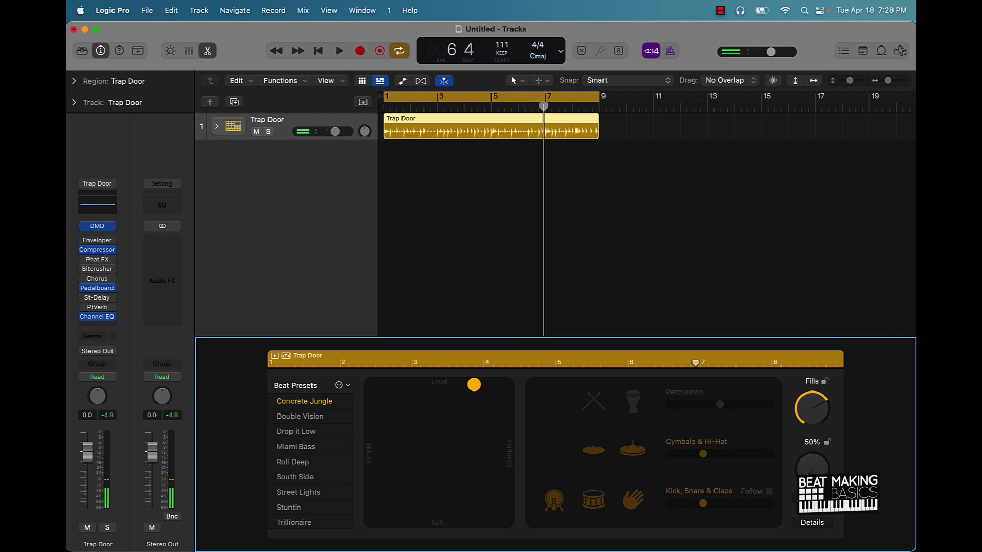
{"action": "key", "text": "space"}
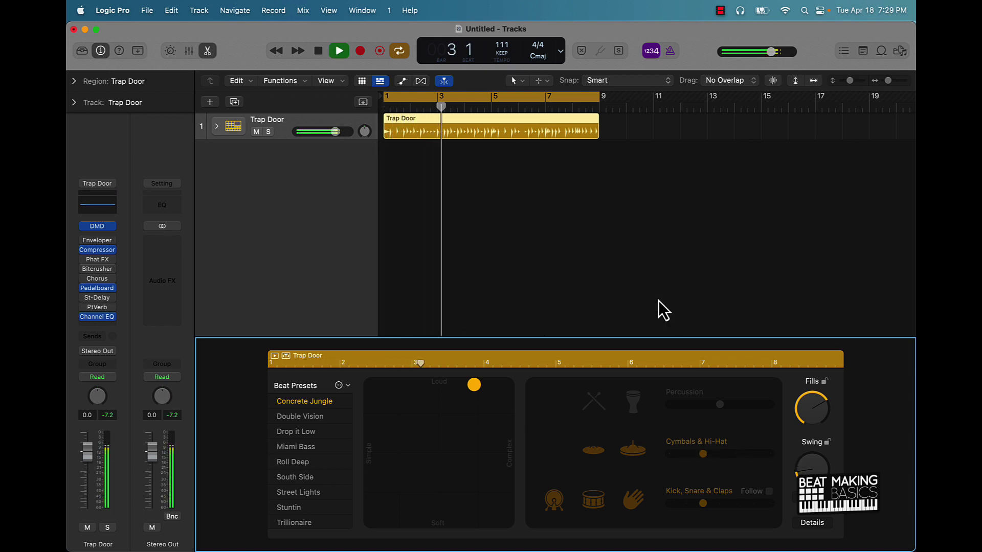
{"action": "key", "text": "space"}
Convert the Trap Door drummer region to a MIDI region and show its kick notes in the Piano Roll
{"action": "right_click", "coordinate": [518, 127]}
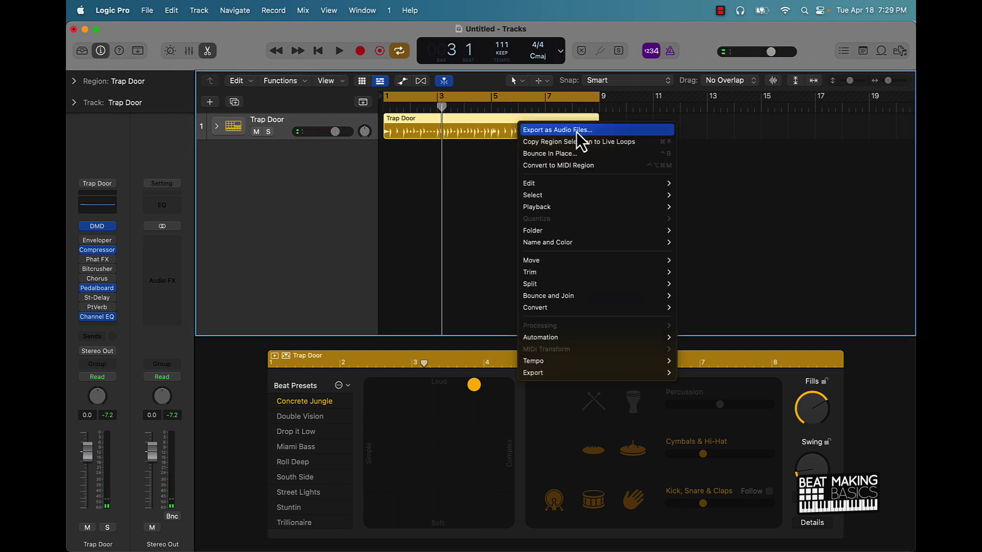
{"action": "left_click", "coordinate": [562, 166]}
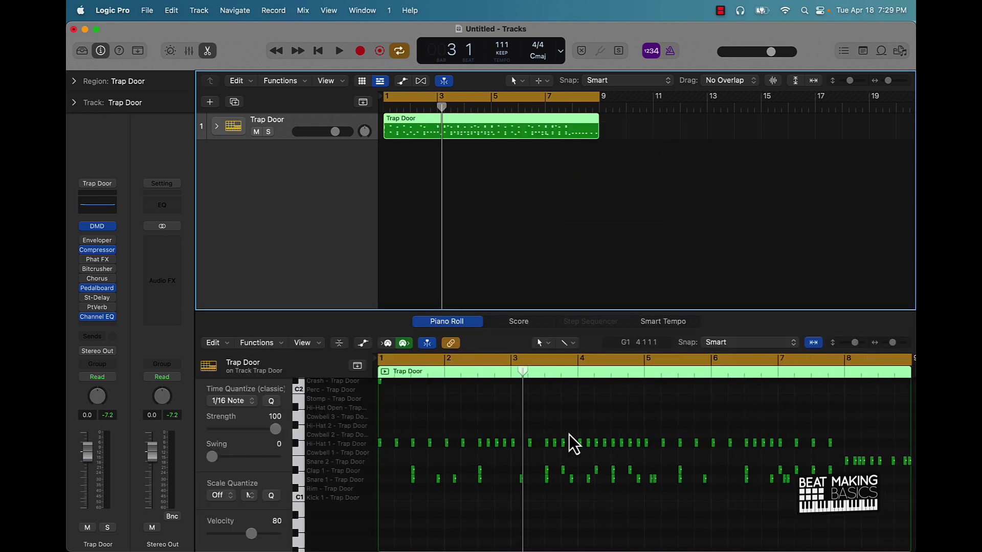
{"action": "scroll", "coordinate": [652, 428], "scroll_direction": "up", "scroll_amount": 4}
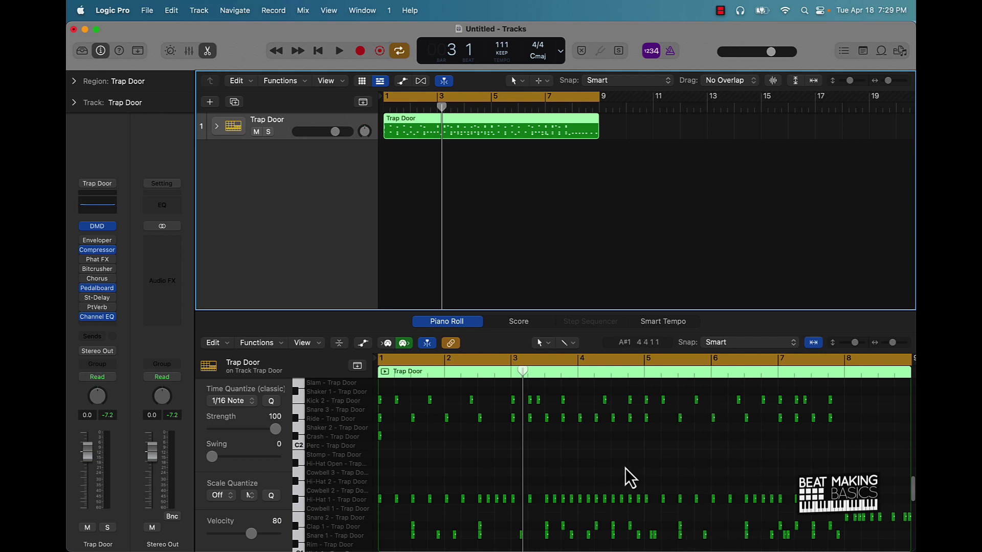
Play the converted MIDI region from the beginning and follow its notes in the Piano Roll
{"action": "key", "text": "space"}
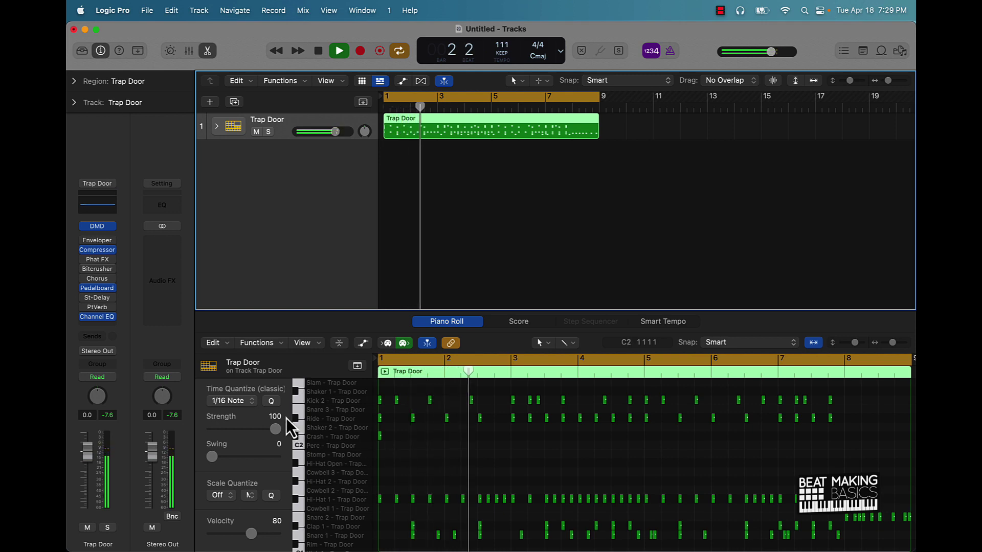
{"action": "key", "text": "Return"}
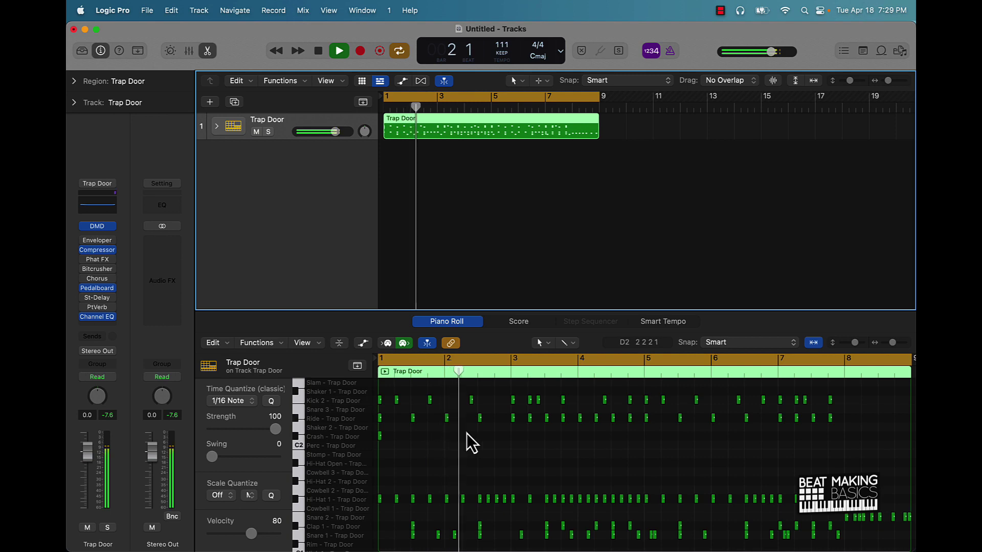
{"action": "key", "text": "space"}
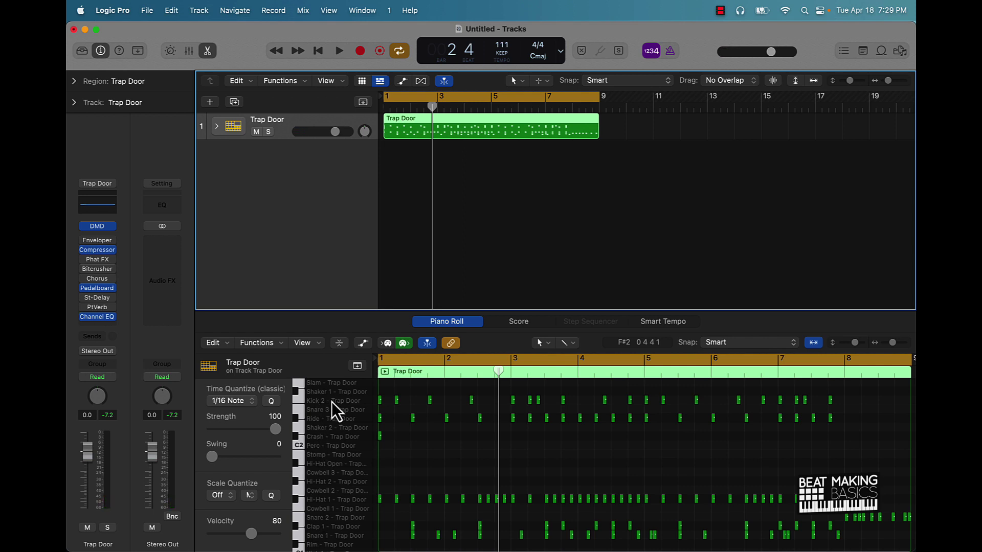
Add a Kick 2 note at position 2 4 1 1 of the Trap Door MIDI region
{"action": "left_click", "coordinate": [471, 400]}
{"action": "left_click", "coordinate": [498, 399]}
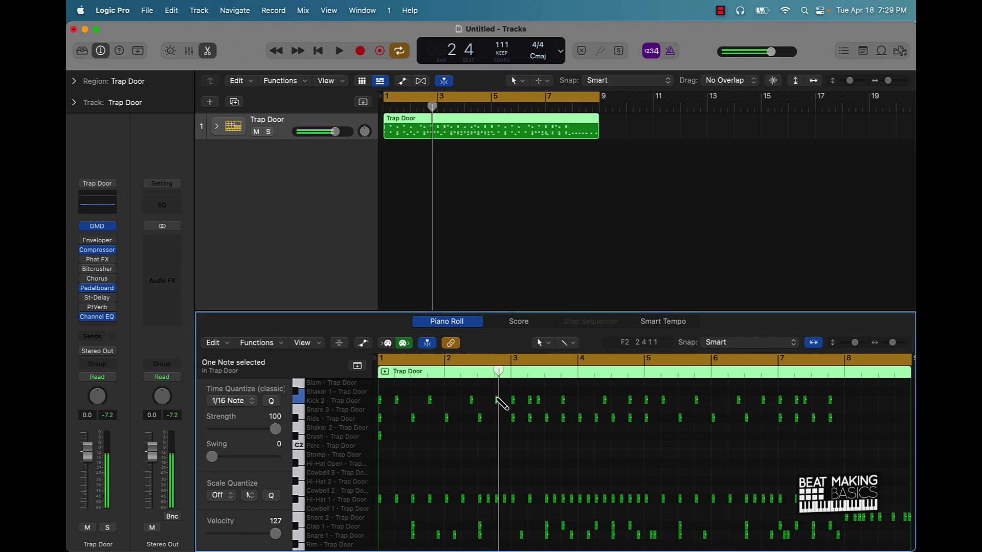
{"action": "scroll", "coordinate": [497, 400], "scroll_direction": "up", "scroll_amount": 3}
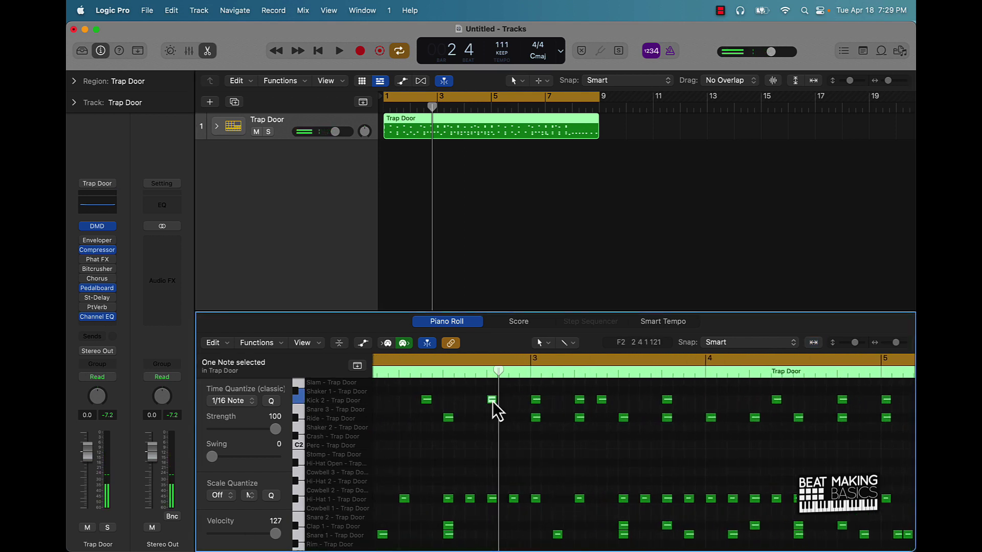
Add Kick 2 notes at 2 4 2, 2 4 3 and 2 4 4 and play the fill leading into bar 3
{"action": "left_click_drag", "start_coordinate": [493, 401], "coordinate": [518, 401]}
{"action": "scroll", "coordinate": [516, 417], "scroll_direction": "down", "scroll_amount": 3}
{"action": "key", "text": "space"}
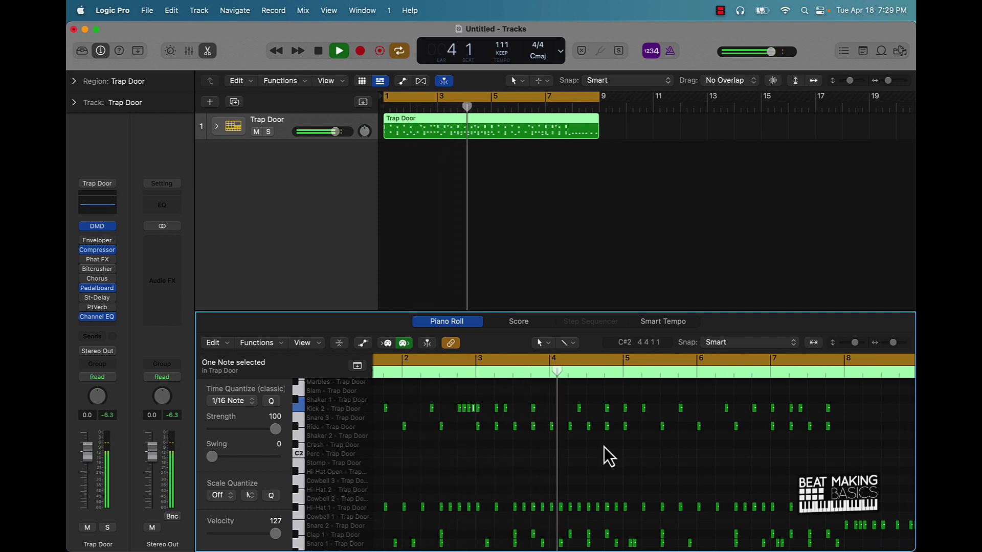
{"action": "key", "text": "space"}
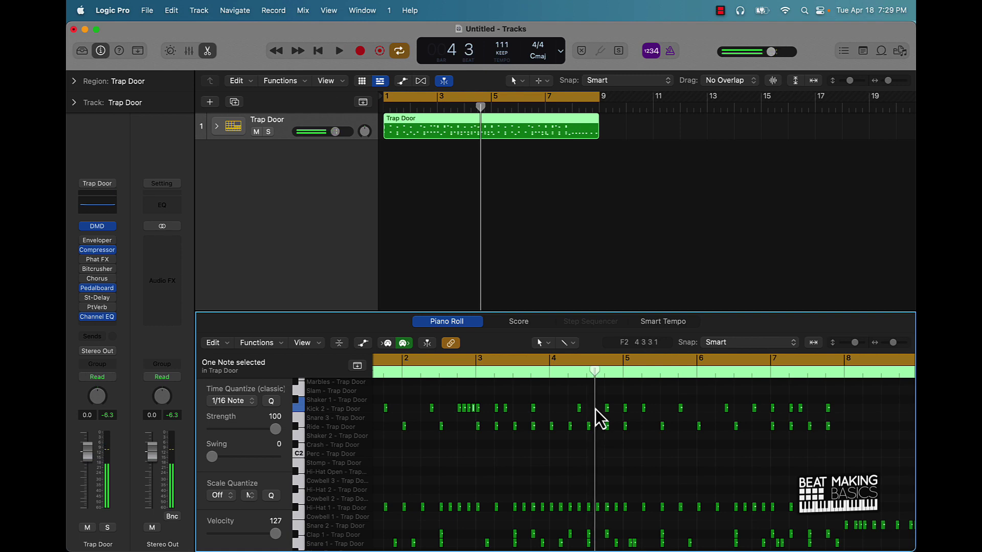
Add two Kick 2 notes at 4 3 3 and 4 3 4 in the Trap Door region
{"action": "left_click", "coordinate": [595, 409], "text": "ctrl+alt"}
{"action": "left_click", "coordinate": [596, 408], "text": "ctrl+alt"}
{"action": "left_click", "coordinate": [622, 408]}
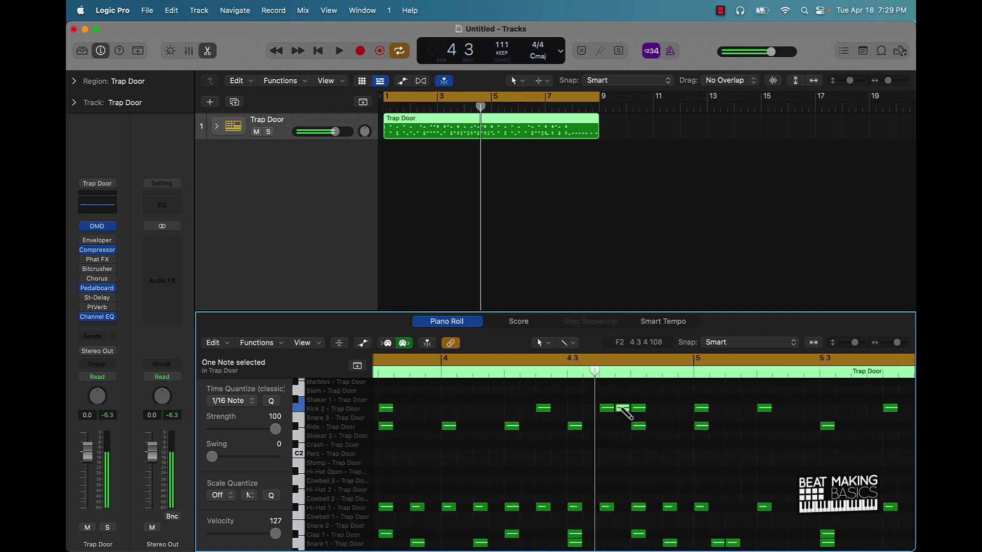
{"action": "key", "text": "super+z"}
{"action": "left_click", "coordinate": [608, 446], "text": "ctrl+alt"}
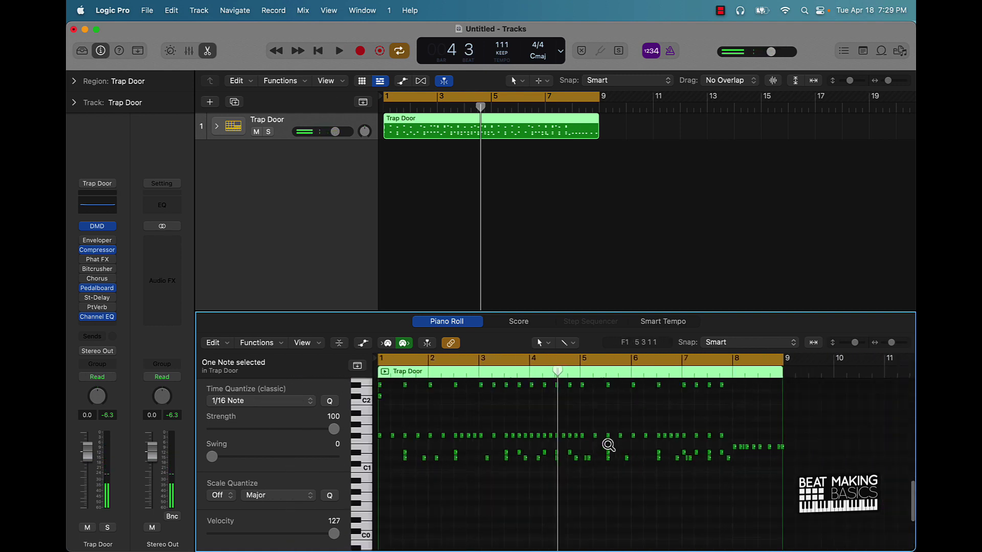
Mute all Ride notes in the Trap Door region and play the loop without them
{"action": "key", "text": "super+Right"}
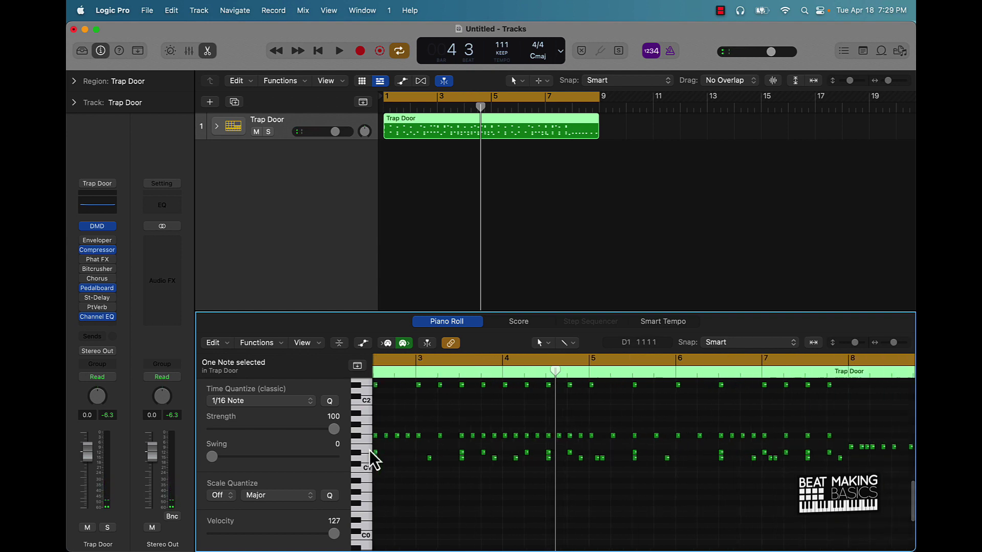
{"action": "key", "text": "super+Down"}
{"action": "scroll", "coordinate": [373, 455], "scroll_direction": "up", "scroll_amount": 5}
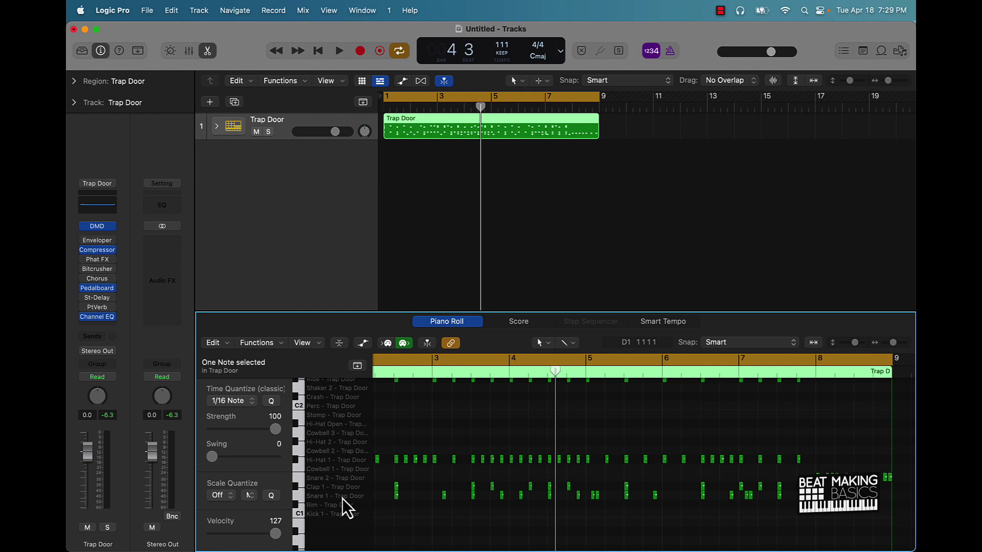
{"action": "scroll", "coordinate": [342, 463], "scroll_direction": "up", "scroll_amount": 3}
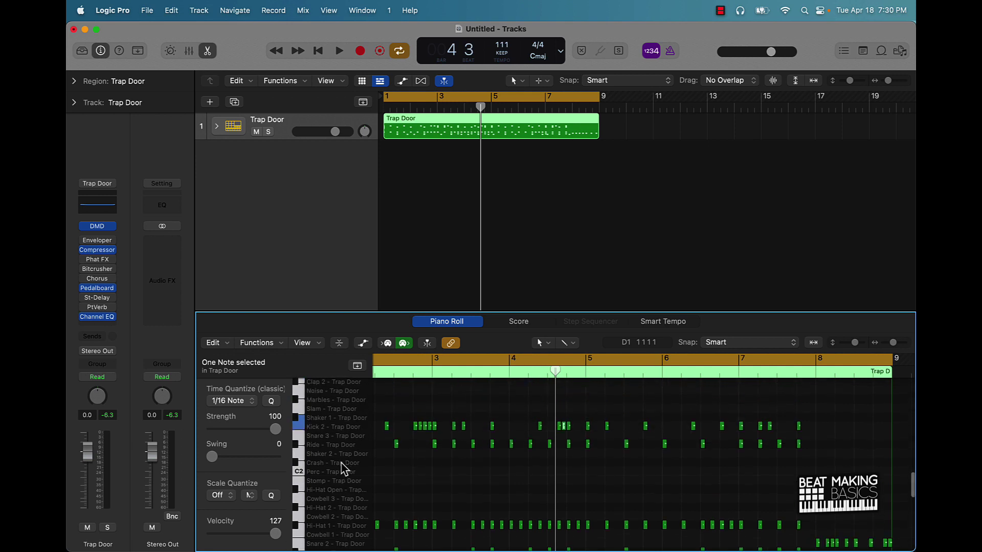
{"action": "scroll", "coordinate": [341, 456], "scroll_direction": "right", "scroll_amount": 1}
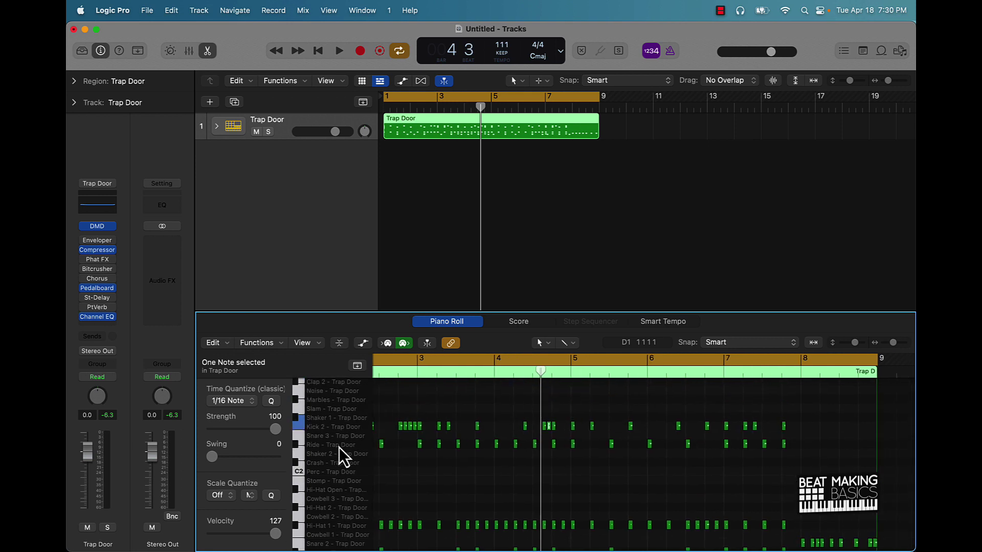
{"action": "left_click", "coordinate": [339, 447]}
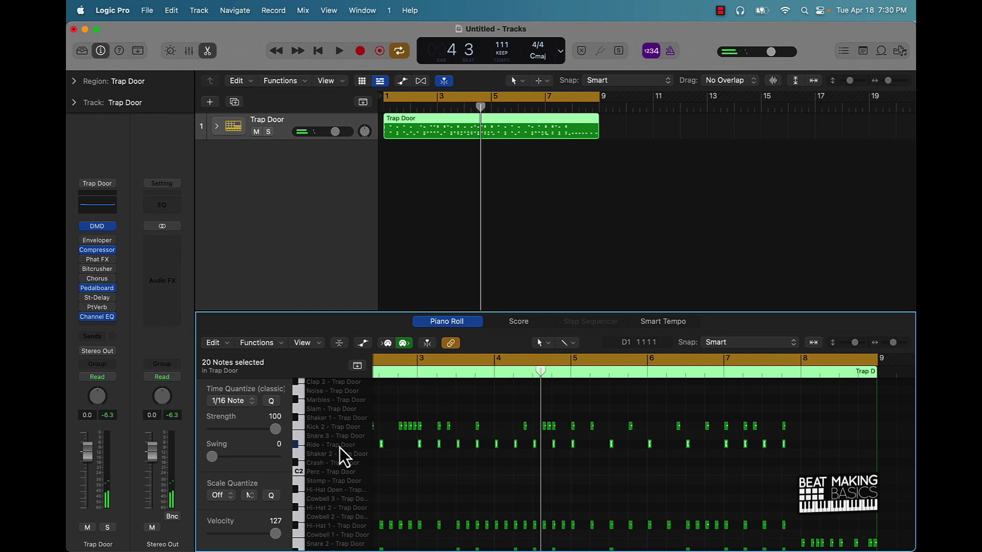
{"action": "key", "text": "ctrl+m"}
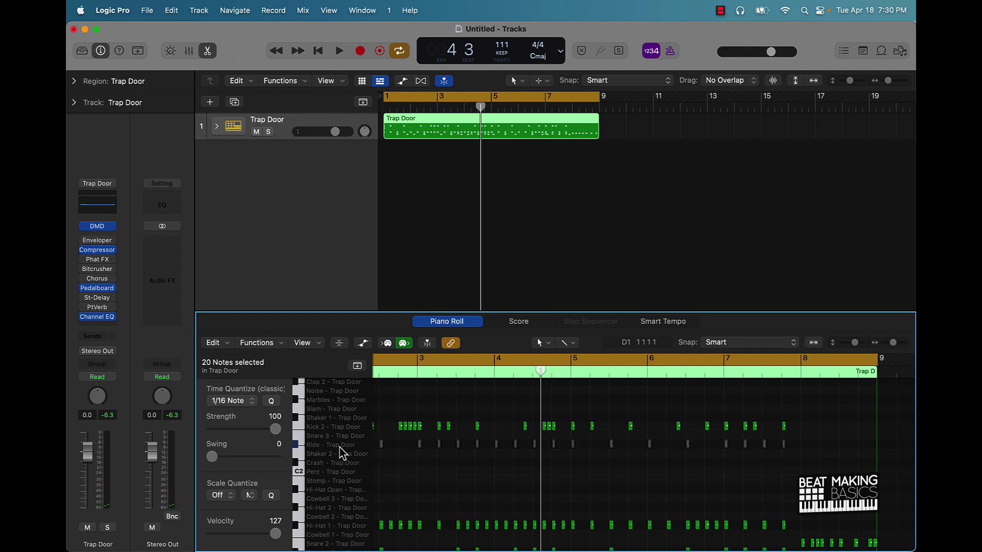
{"action": "key", "text": "space"}
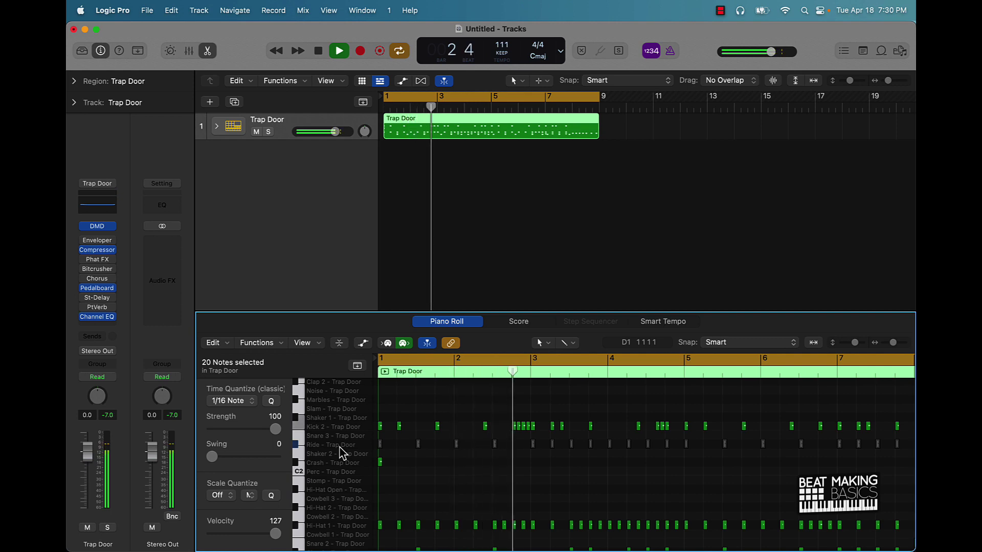
{"action": "key", "text": "space"}
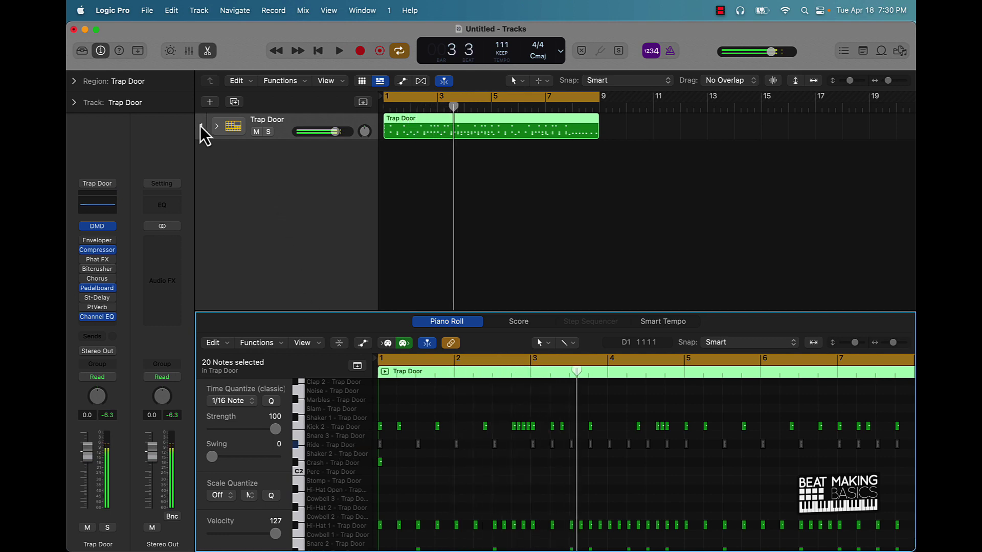
Expand the Trap Door track into its individual drum tracks, enlarge them and start playback from the beginning
{"action": "left_click", "coordinate": [217, 126]}
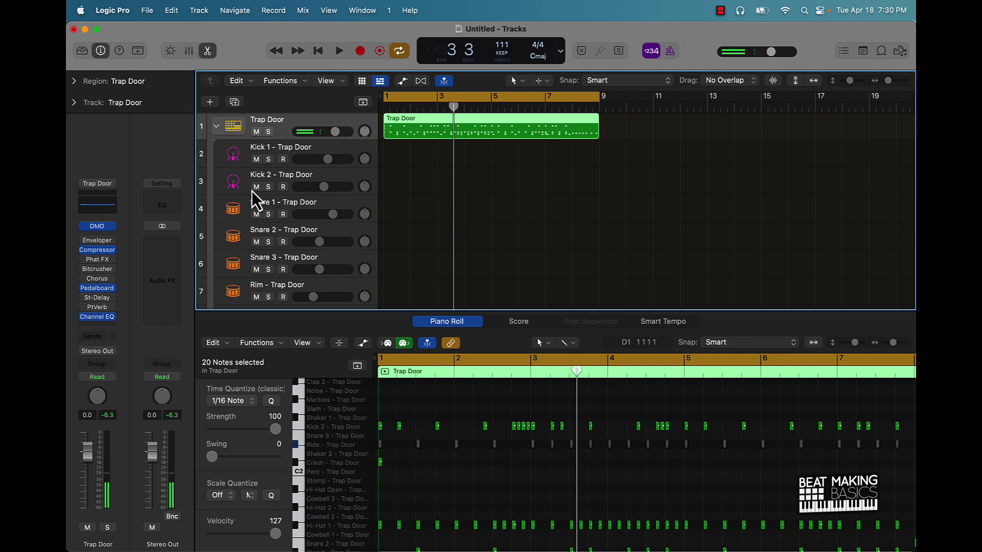
{"action": "scroll", "coordinate": [252, 192], "scroll_direction": "down", "scroll_amount": 4}
{"action": "scroll", "coordinate": [248, 182], "scroll_direction": "up", "scroll_amount": 4}
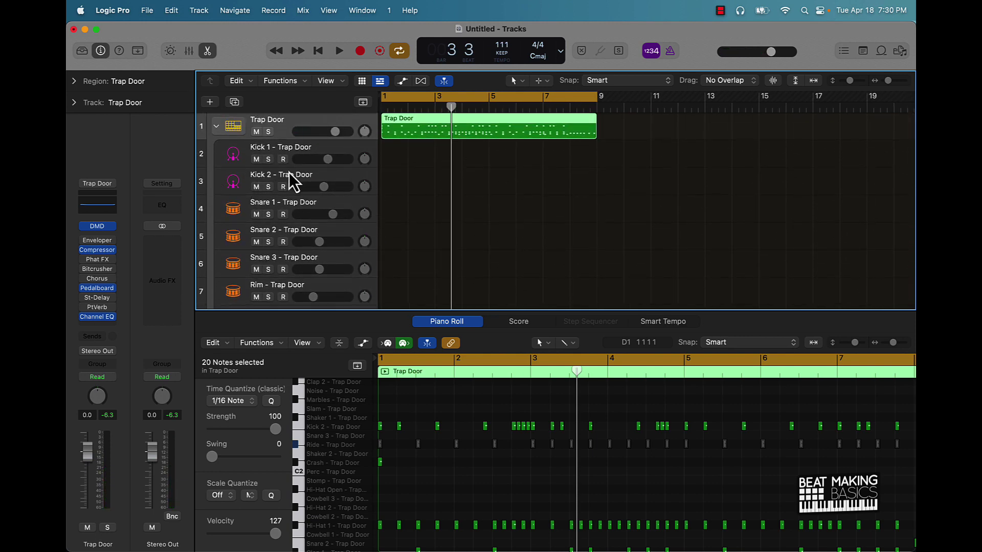
{"action": "scroll", "coordinate": [300, 268], "scroll_direction": "down", "scroll_amount": 3}
{"action": "scroll", "coordinate": [301, 273], "scroll_direction": "up", "scroll_amount": 3}
{"action": "key", "text": "super+Down"}
{"action": "key", "text": "Return"}
{"action": "key", "text": "space"}
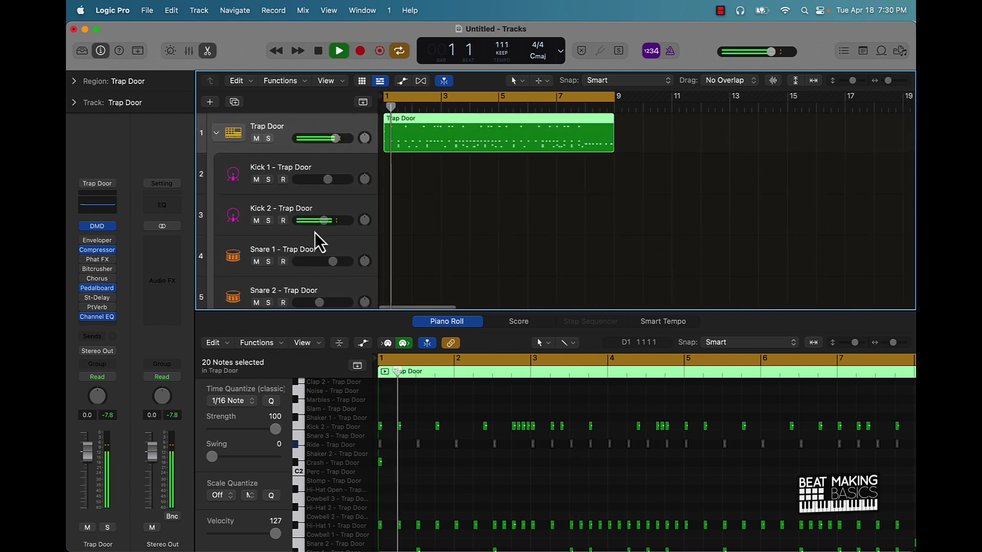
Set the volume of Kick 2 to -1.6 dB and Snare 1 to +1.5 dB, and raise Clap 1 slightly during playback
{"action": "scroll", "coordinate": [314, 232], "scroll_direction": "down", "scroll_amount": 1}
{"action": "left_click_drag", "start_coordinate": [327, 215], "coordinate": [347, 210]}
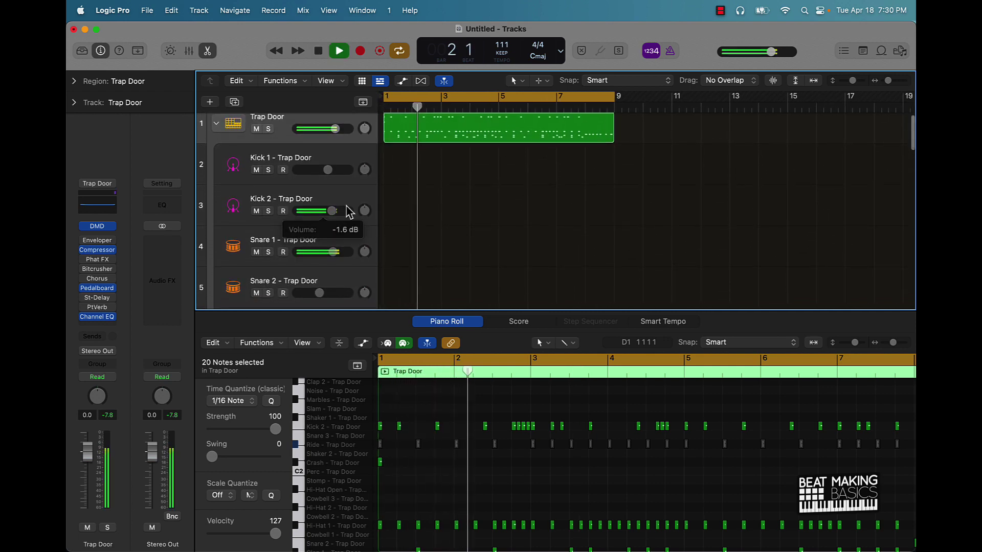
{"action": "left_click_drag", "start_coordinate": [333, 249], "coordinate": [339, 251]}
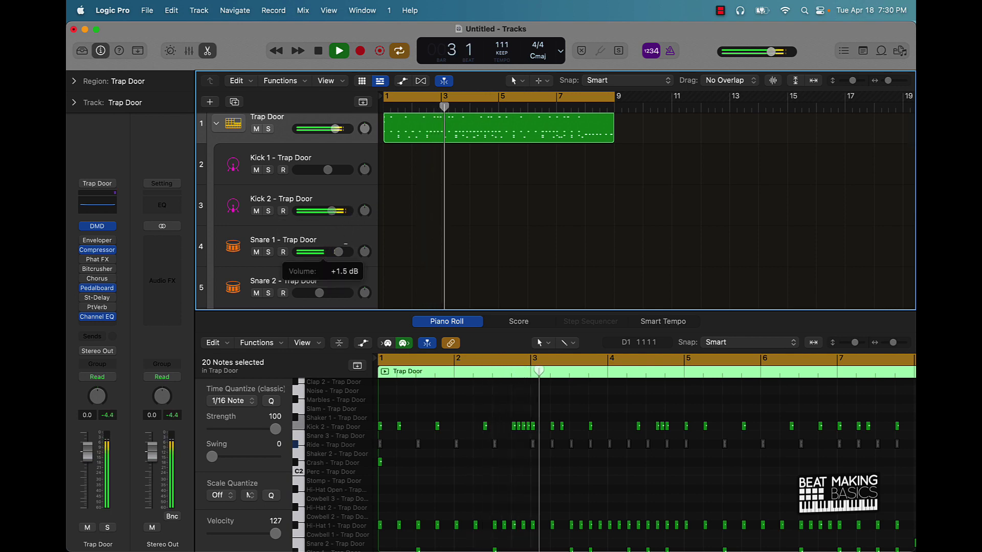
{"action": "scroll", "coordinate": [320, 264], "scroll_direction": "down", "scroll_amount": 5}
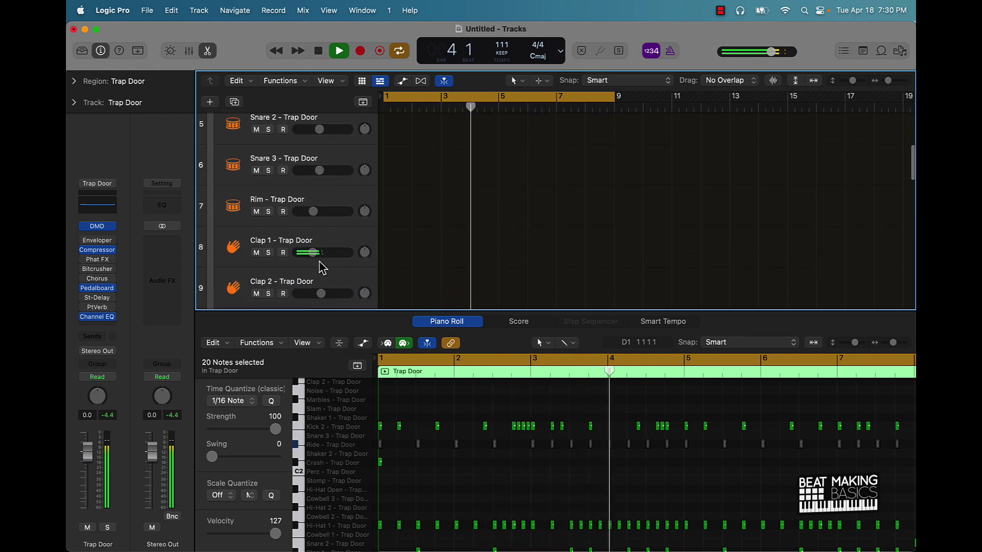
{"action": "left_click_drag", "start_coordinate": [317, 254], "coordinate": [332, 260]}
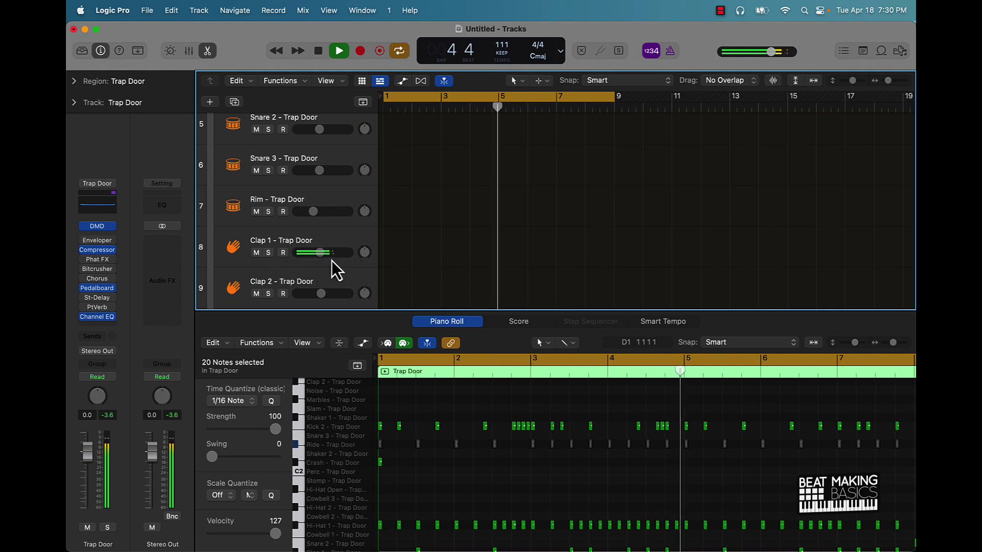
{"action": "scroll", "coordinate": [306, 260], "scroll_direction": "down", "scroll_amount": 3}
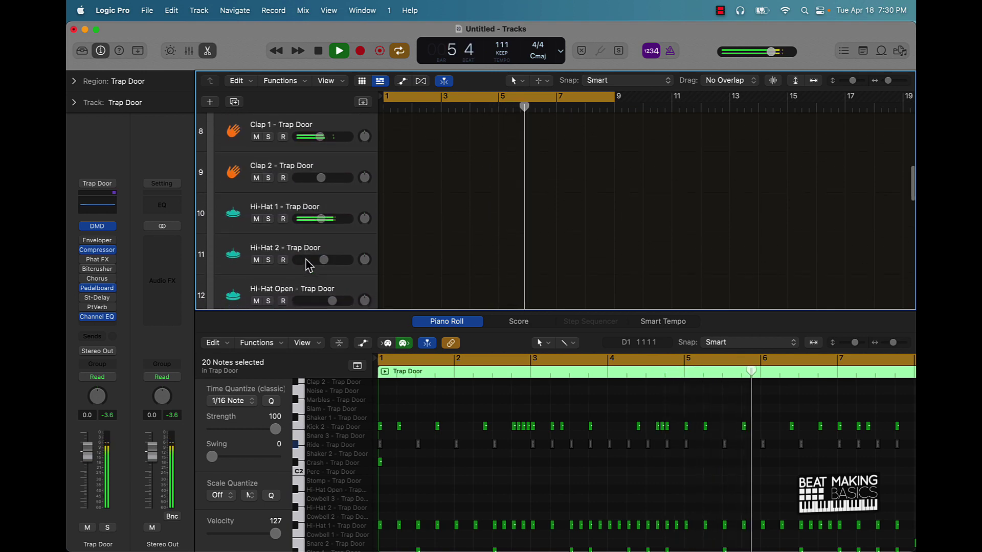
{"action": "key", "text": "space"}
{"action": "left_click", "coordinate": [639, 446], "text": "ctrl+alt"}
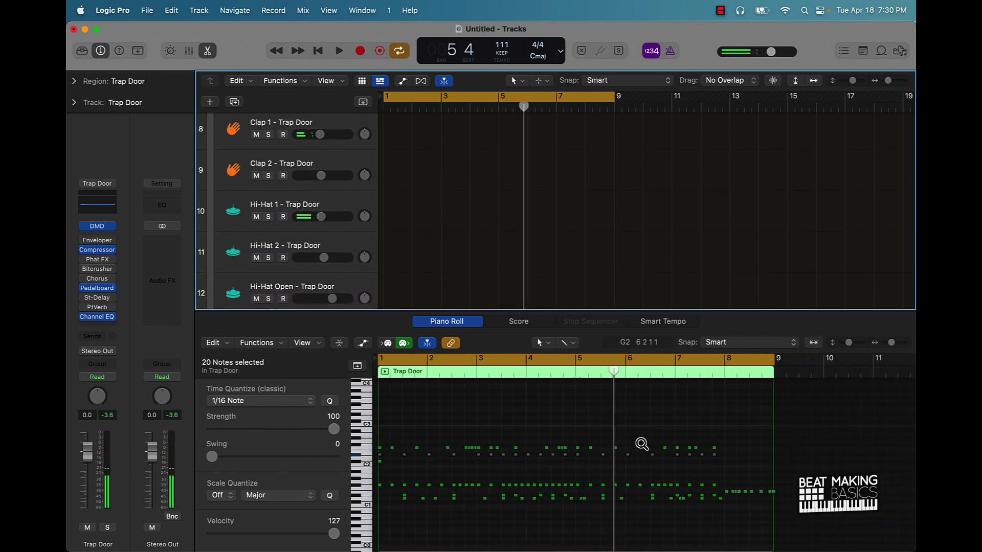
{"action": "left_click", "coordinate": [642, 444], "text": "ctrl+alt"}
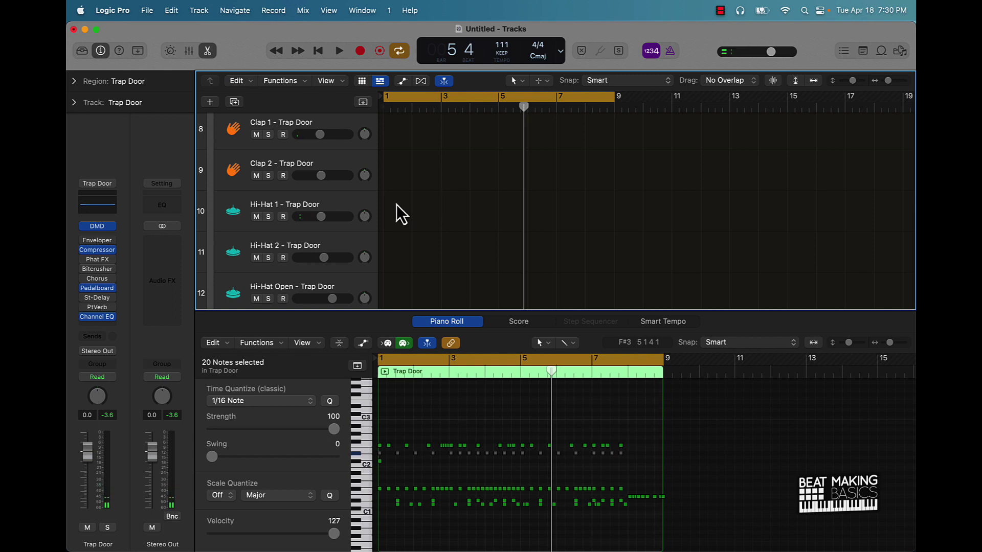
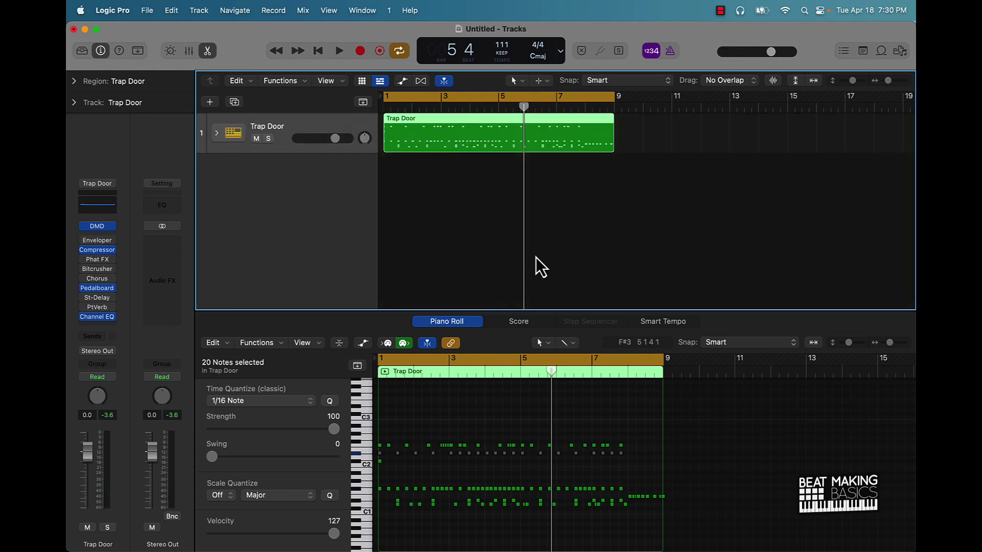
Create a new Drummer track with the R&B genre, routed to Output 1 + 2
{"action": "left_click", "coordinate": [210, 103]}
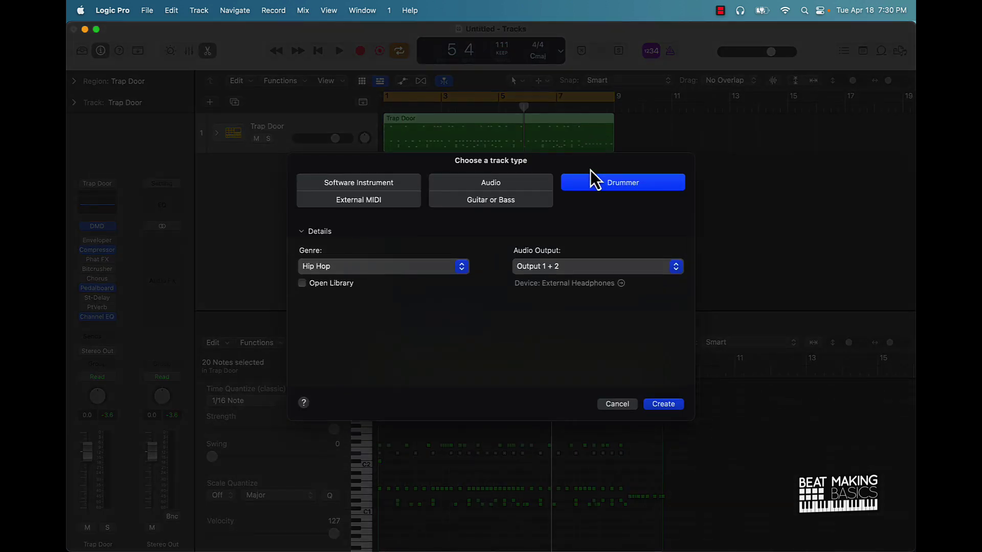
{"action": "left_click", "coordinate": [318, 268]}
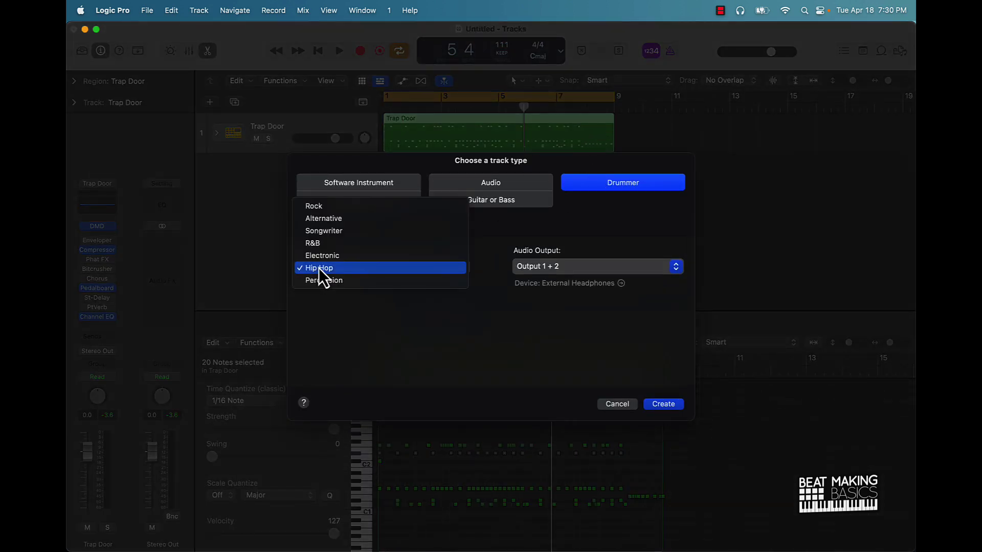
{"action": "left_click", "coordinate": [323, 241]}
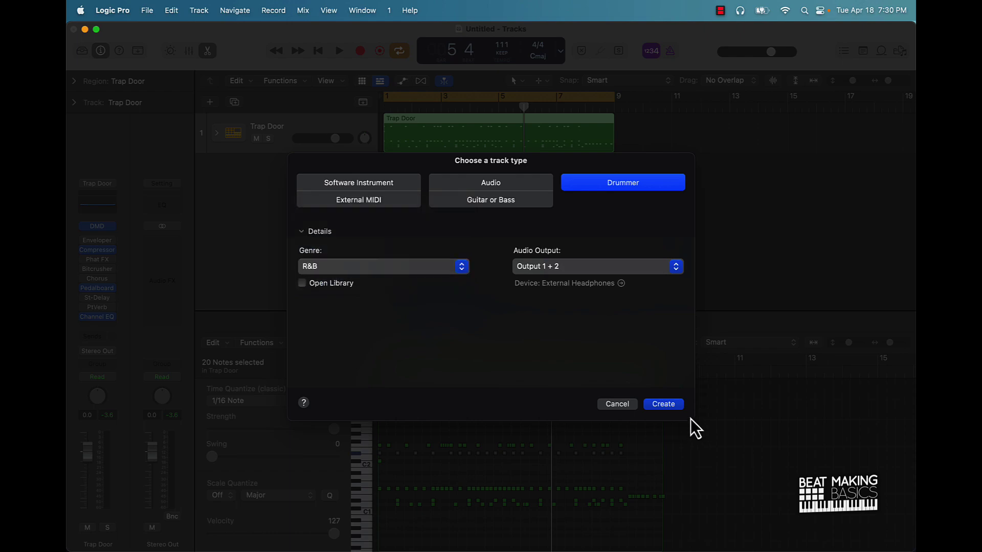
{"action": "left_click", "coordinate": [663, 404]}
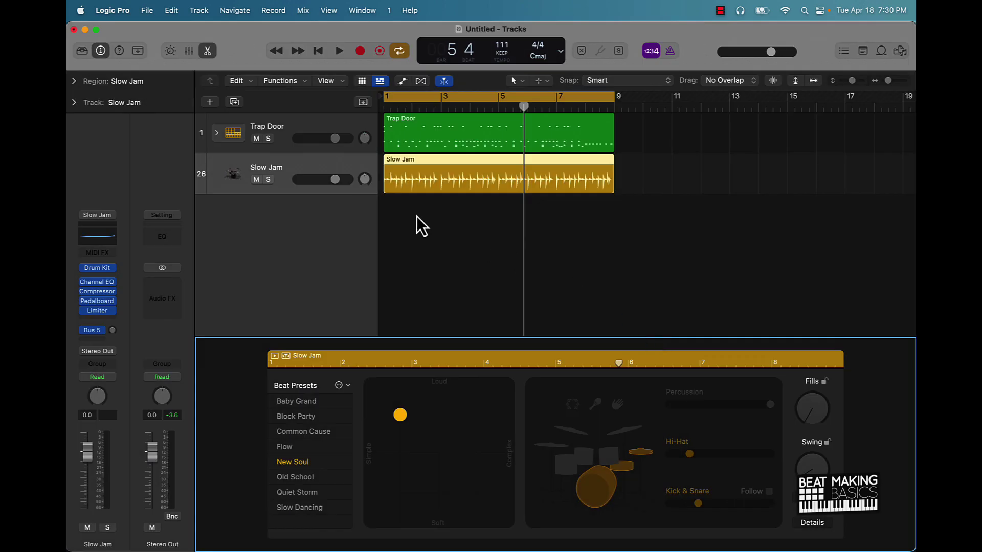
Mute the Trap Door track, play the Slow Jam drummer and switch it to the Baby Grand beat preset
{"action": "left_click", "coordinate": [254, 138]}
{"action": "key", "text": "space"}
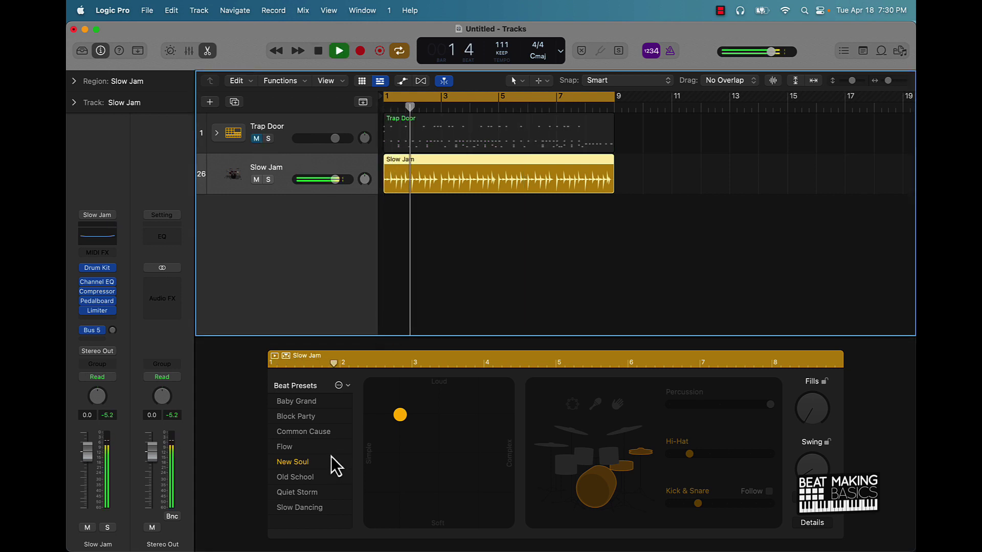
{"action": "left_click", "coordinate": [303, 401]}
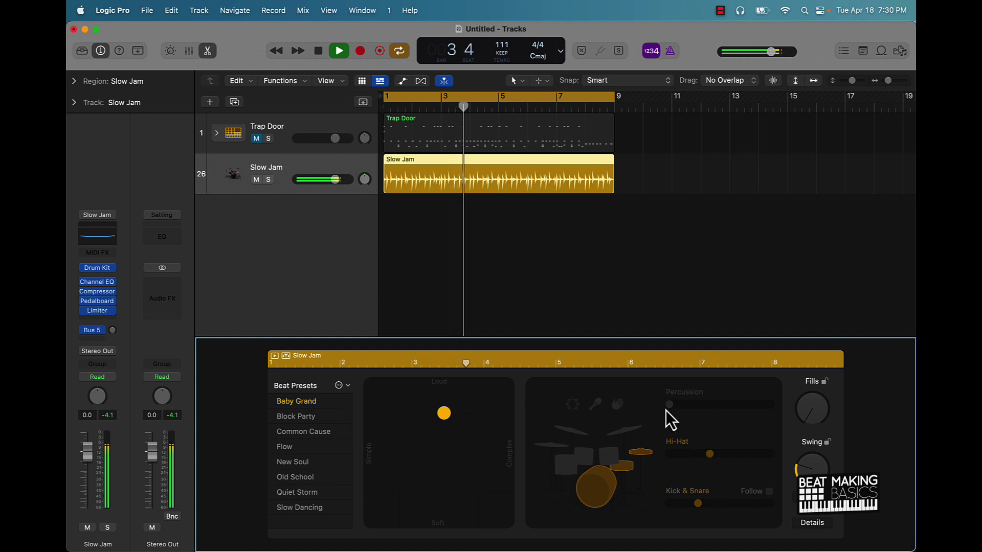
Add the shaker to the Slow Jam pattern and set its Percussion variation to about the middle of the range
{"action": "left_click_drag", "start_coordinate": [679, 405], "coordinate": [736, 405]}
{"action": "left_click", "coordinate": [595, 404]}
{"action": "left_click_drag", "start_coordinate": [669, 404], "coordinate": [718, 404]}
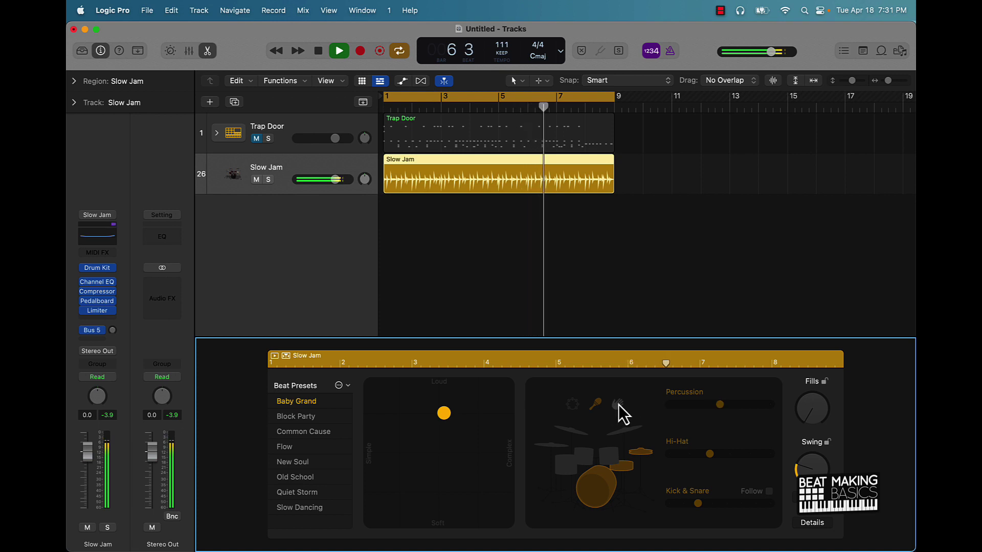
Set both the Hi-Hat and the Kick & Snare variations of the Slow Jam pattern to 2
{"action": "mouse_move", "coordinate": [704, 459]}
{"action": "left_click_drag", "start_coordinate": [704, 458], "coordinate": [691, 459]}
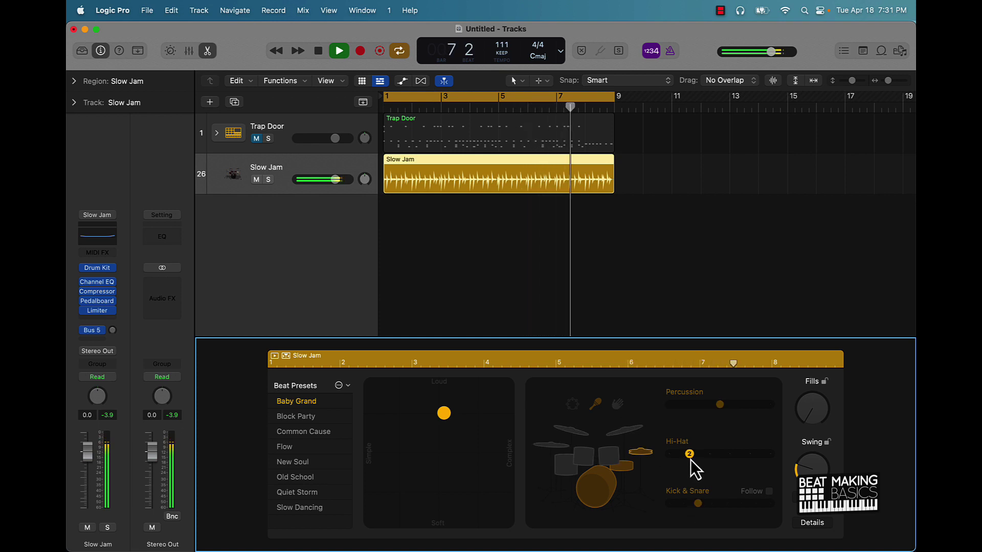
{"action": "mouse_move", "coordinate": [692, 506]}
{"action": "left_click_drag", "start_coordinate": [697, 505], "coordinate": [685, 507]}
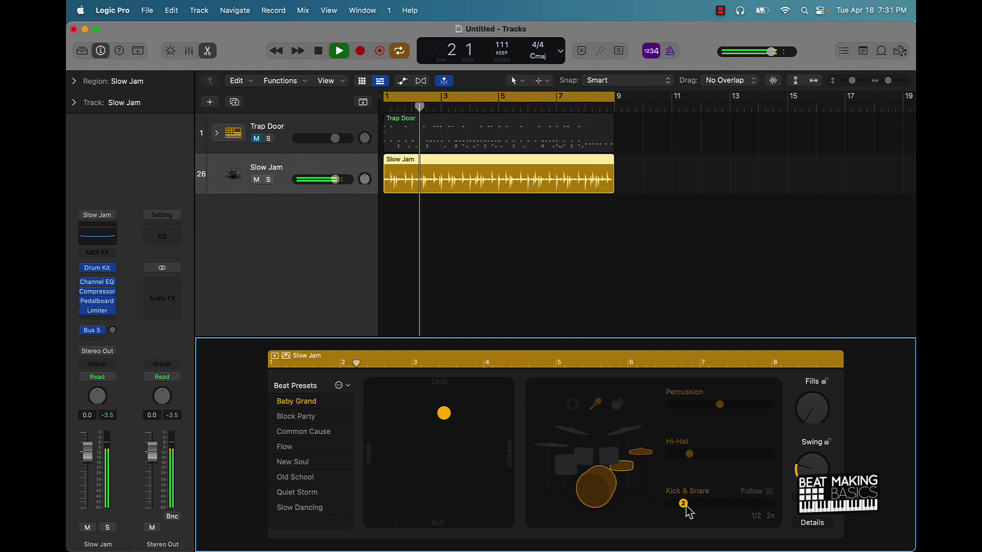
Stop playback and convert the Slow Jam drummer region to a MIDI region
{"action": "key", "text": "space"}
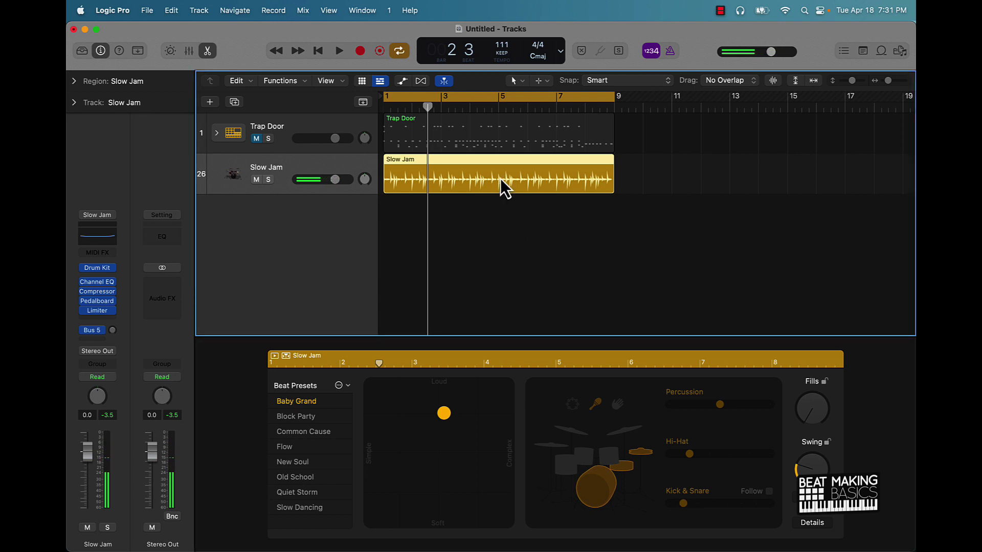
{"action": "right_click", "coordinate": [500, 179]}
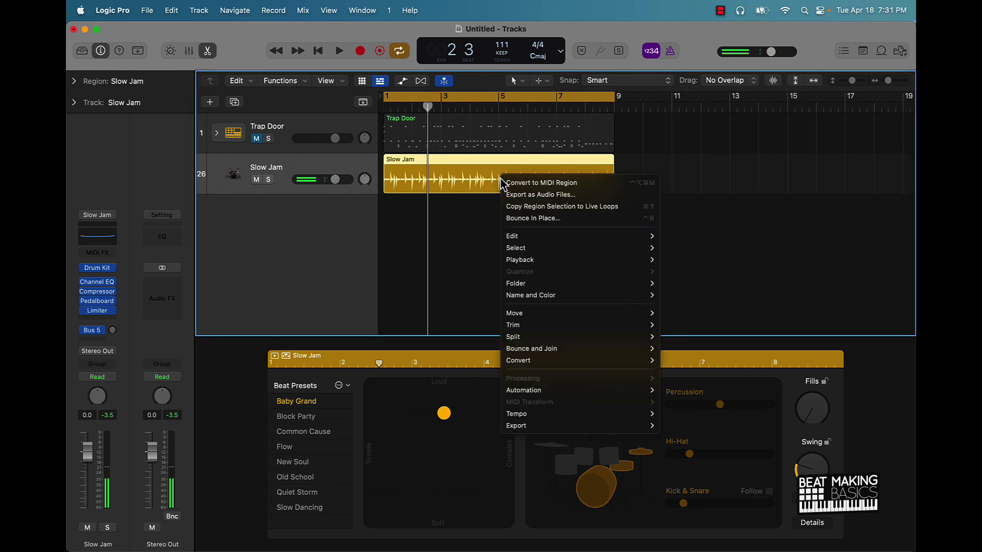
{"action": "left_click", "coordinate": [542, 184]}
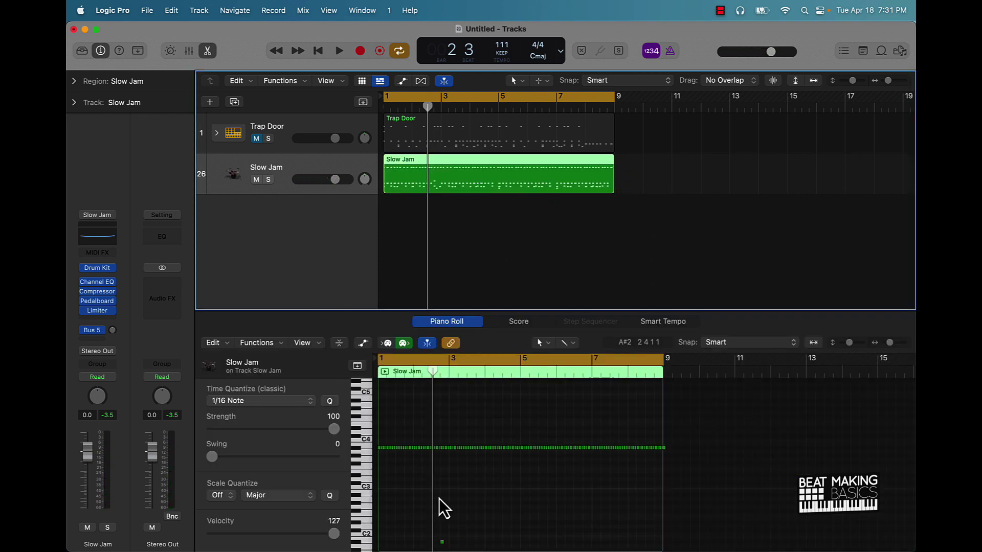
Play the converted Slow Jam region and examine its shaker, hi-hat, kick and snare note rows in the Piano Roll
{"action": "key", "text": "space"}
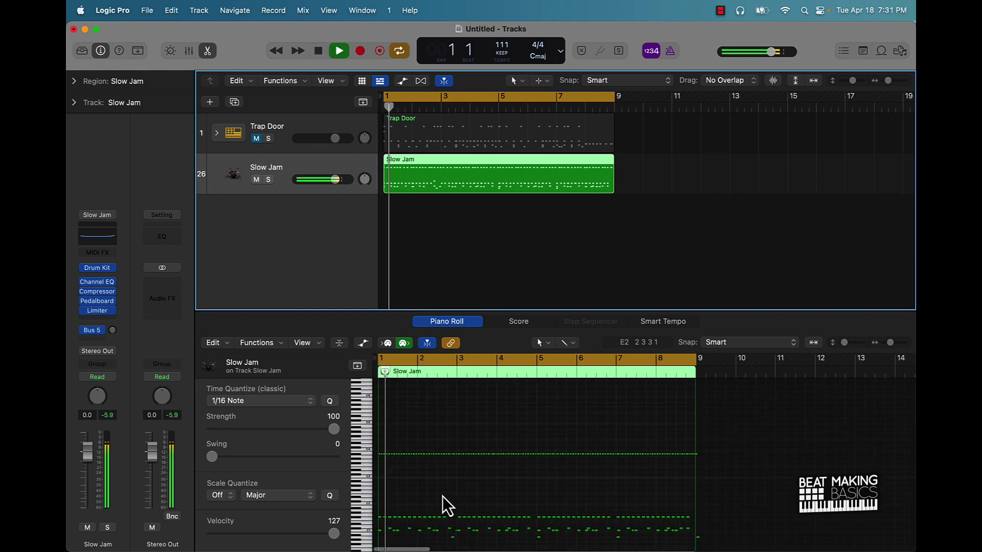
{"action": "left_click", "coordinate": [430, 498], "text": "ctrl+alt"}
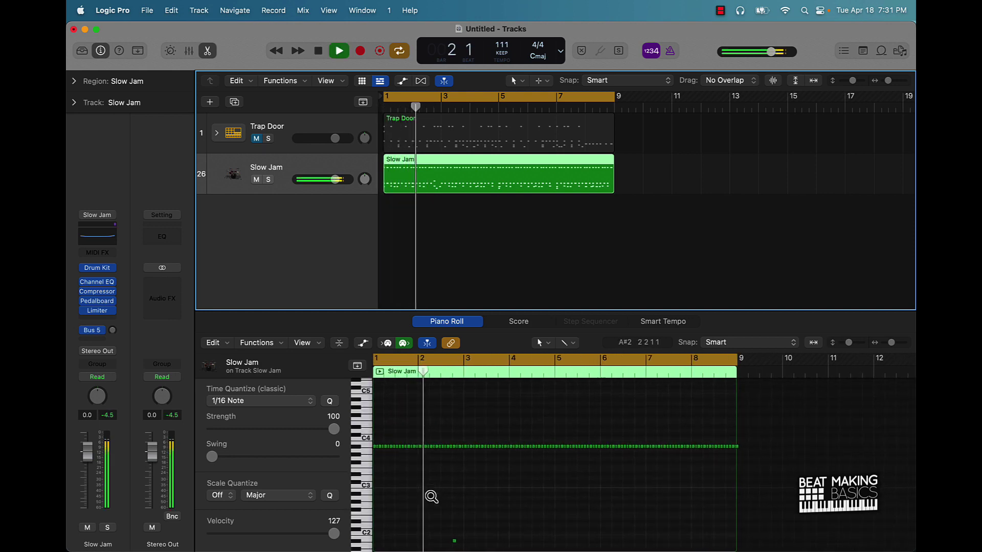
{"action": "scroll", "coordinate": [431, 499], "scroll_direction": "down", "scroll_amount": 5}
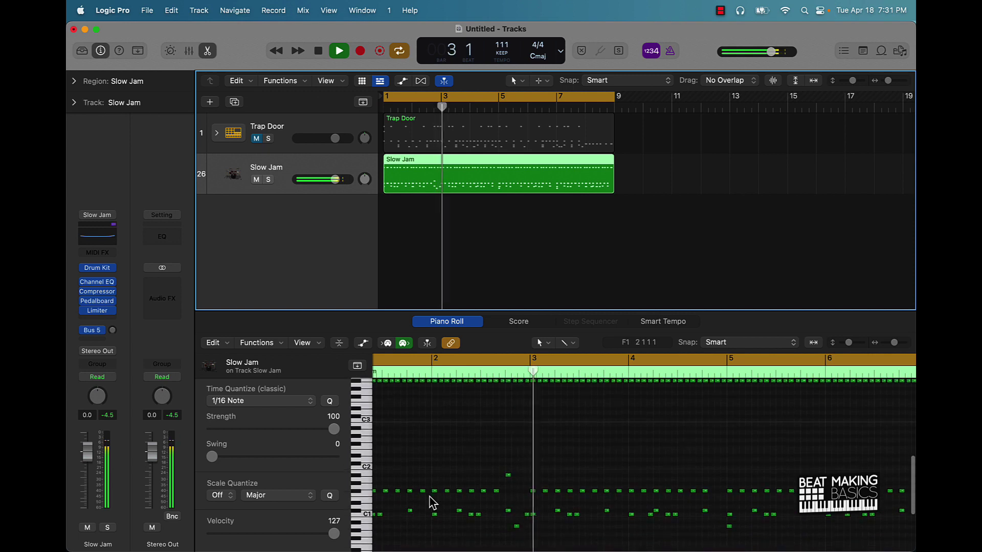
{"action": "scroll", "coordinate": [433, 502], "scroll_direction": "down", "scroll_amount": 1}
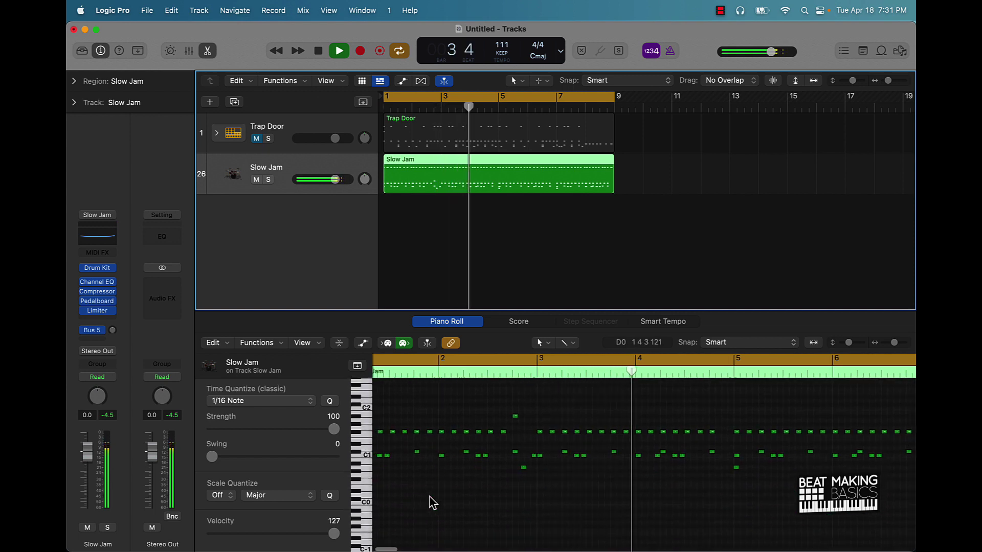
{"action": "key", "text": "space"}
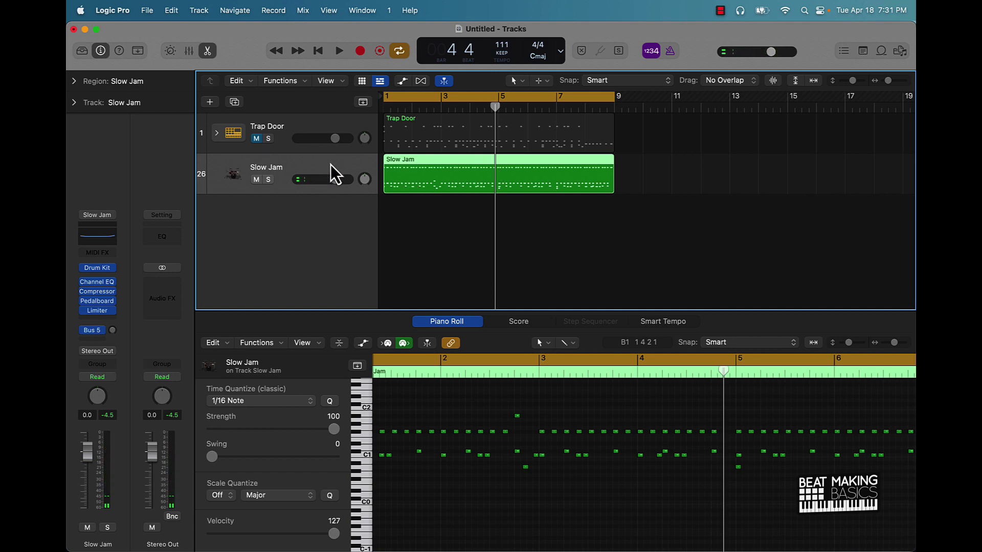
Duplicate the Slow Jam track three times and copy its MIDI region onto each new track
{"action": "key", "text": "super+d"}
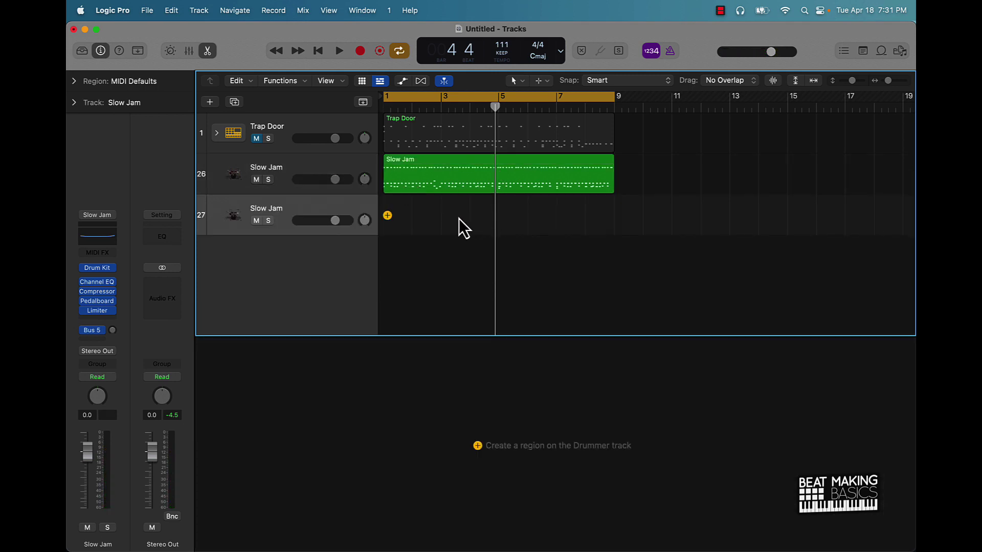
{"action": "key", "text": "super+d"}
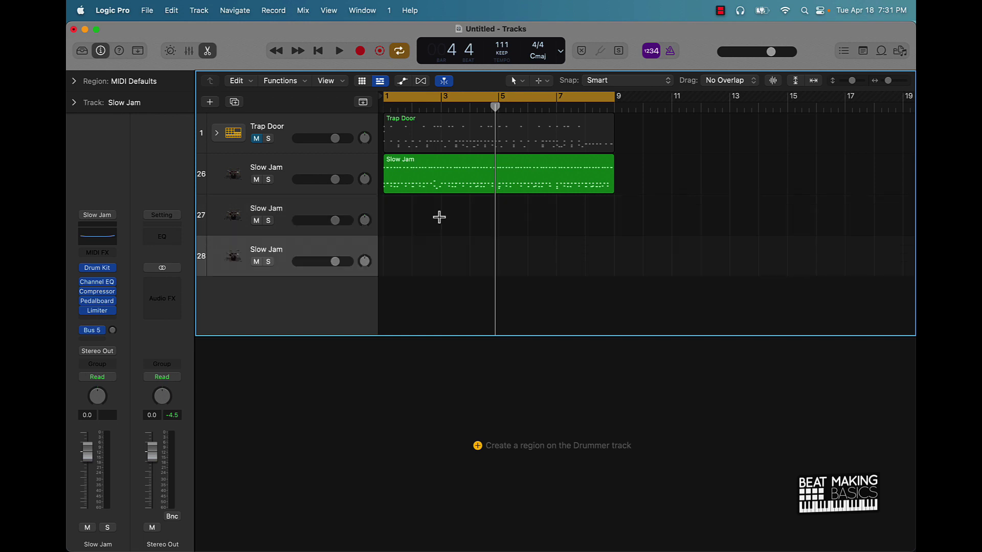
{"action": "key", "text": "super+d"}
{"action": "left_click", "coordinate": [407, 185]}
{"action": "left_click_drag", "start_coordinate": [407, 185], "coordinate": [404, 268]}
{"action": "scroll", "coordinate": [403, 269], "scroll_direction": "down", "scroll_amount": 3}
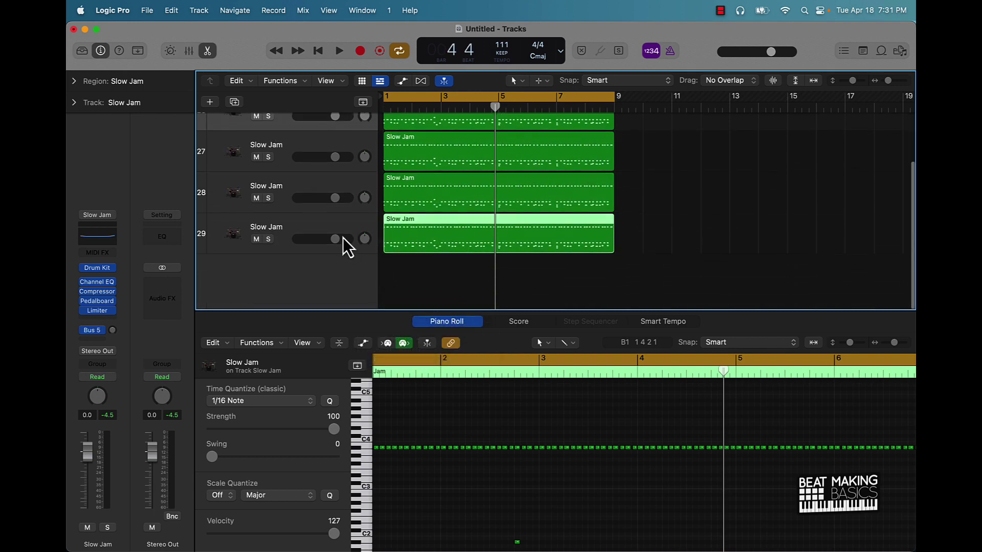
In the track 29 region, delete the shaker, hi-hat and single higher percussion notes, keeping only the kick and snare
{"action": "left_click", "coordinate": [325, 240]}
{"action": "left_click", "coordinate": [358, 448]}
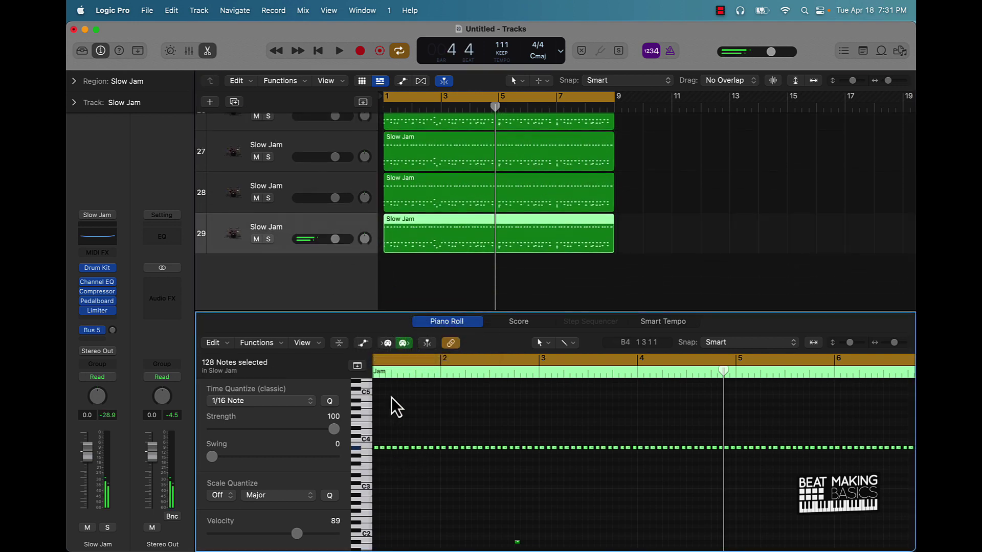
{"action": "scroll", "coordinate": [385, 453], "scroll_direction": "down", "scroll_amount": 5}
{"action": "left_click", "coordinate": [358, 437]}
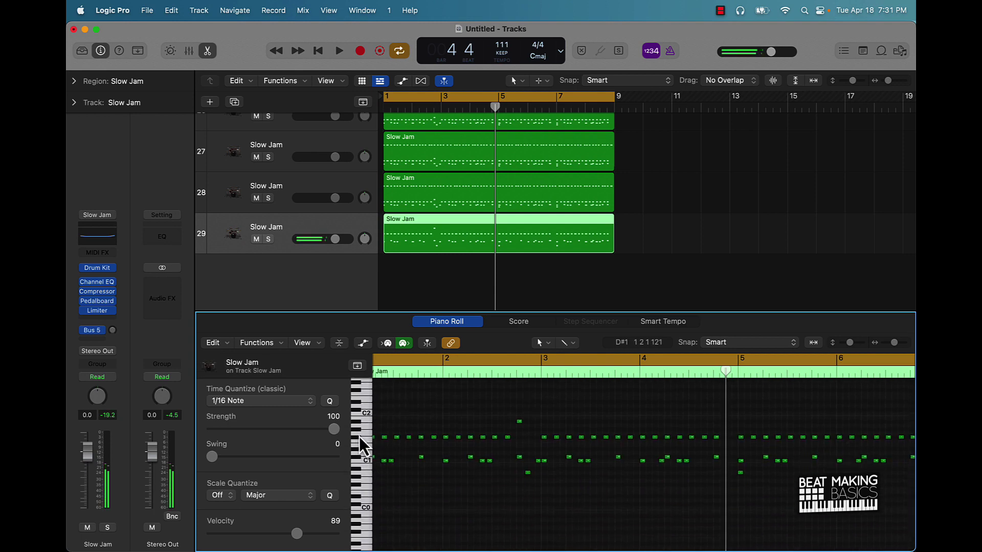
{"action": "left_click", "coordinate": [358, 438]}
{"action": "scroll", "coordinate": [375, 465], "scroll_direction": "left", "scroll_amount": 3}
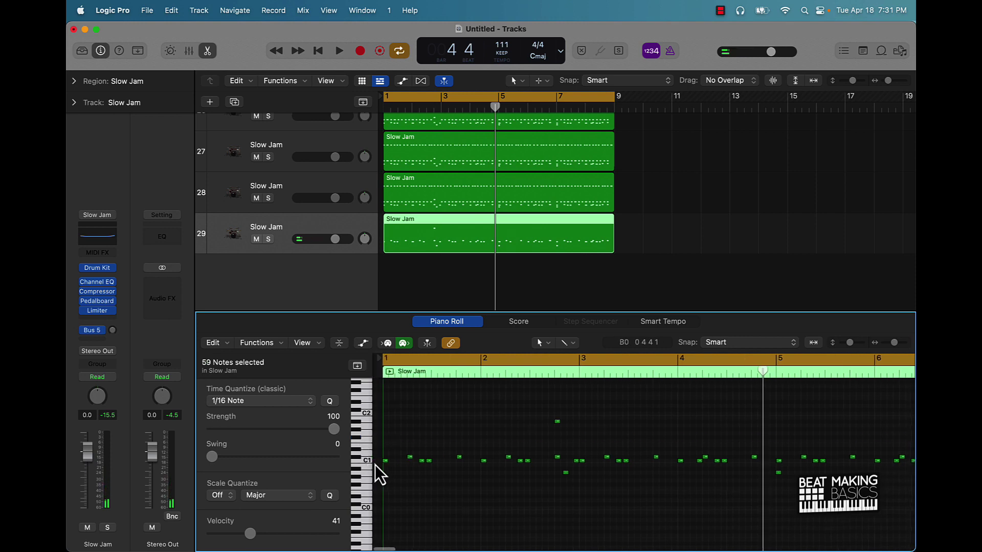
{"action": "left_click", "coordinate": [359, 426]}
{"action": "scroll", "coordinate": [511, 427], "scroll_direction": "right", "scroll_amount": 5}
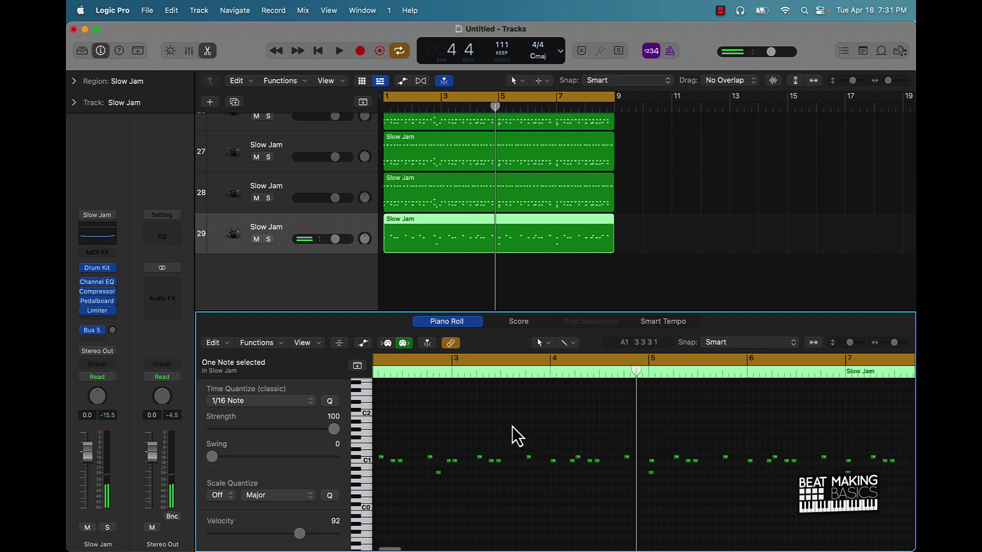
In the track 28 region, delete the kick, snare, single higher and shaker notes, keeping only the hi-hat row
{"action": "left_click", "coordinate": [296, 180]}
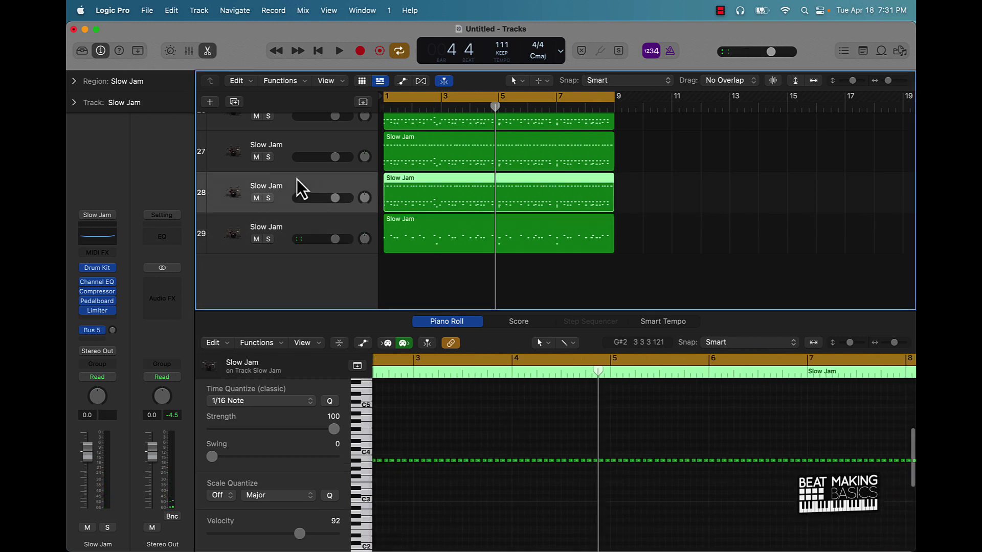
{"action": "scroll", "coordinate": [414, 434], "scroll_direction": "down", "scroll_amount": 5}
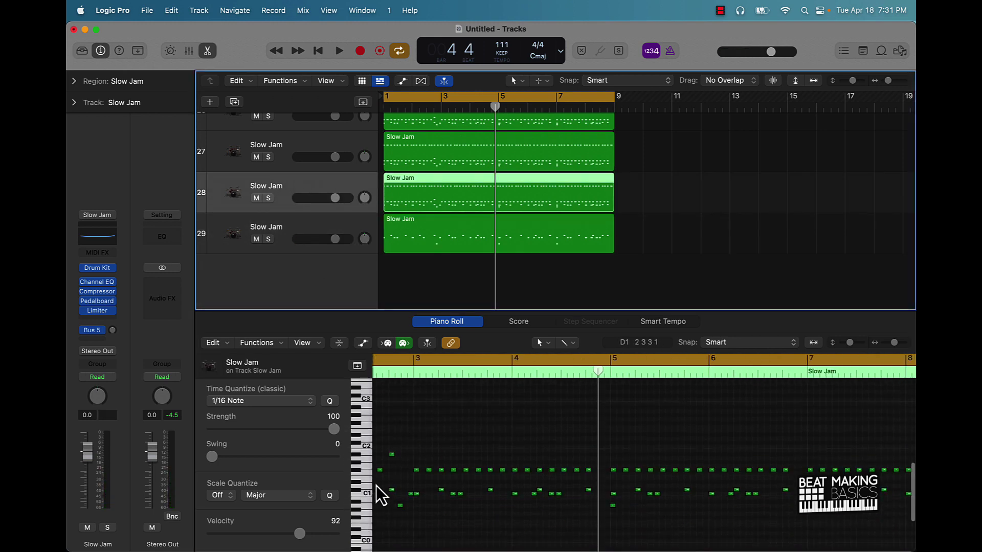
{"action": "left_click", "coordinate": [375, 488]}
{"action": "scroll", "coordinate": [500, 483], "scroll_direction": "down", "scroll_amount": 5}
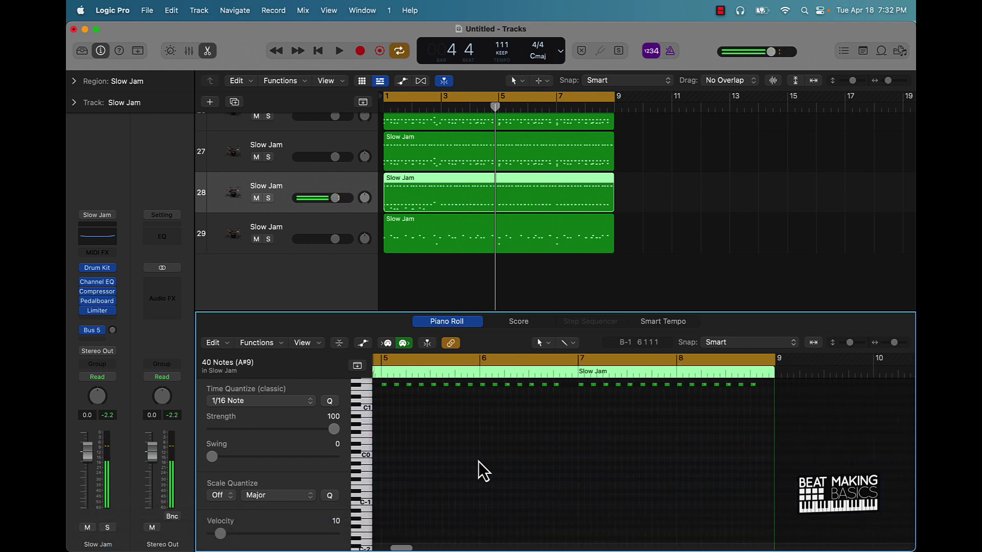
{"action": "scroll", "coordinate": [477, 466], "scroll_direction": "up", "scroll_amount": 5}
{"action": "scroll", "coordinate": [478, 466], "scroll_direction": "left", "scroll_amount": 5}
{"action": "left_click_drag", "start_coordinate": [546, 546], "coordinate": [386, 505]}
{"action": "left_click", "coordinate": [539, 423]}
{"action": "scroll", "coordinate": [538, 423], "scroll_direction": "up", "scroll_amount": 6}
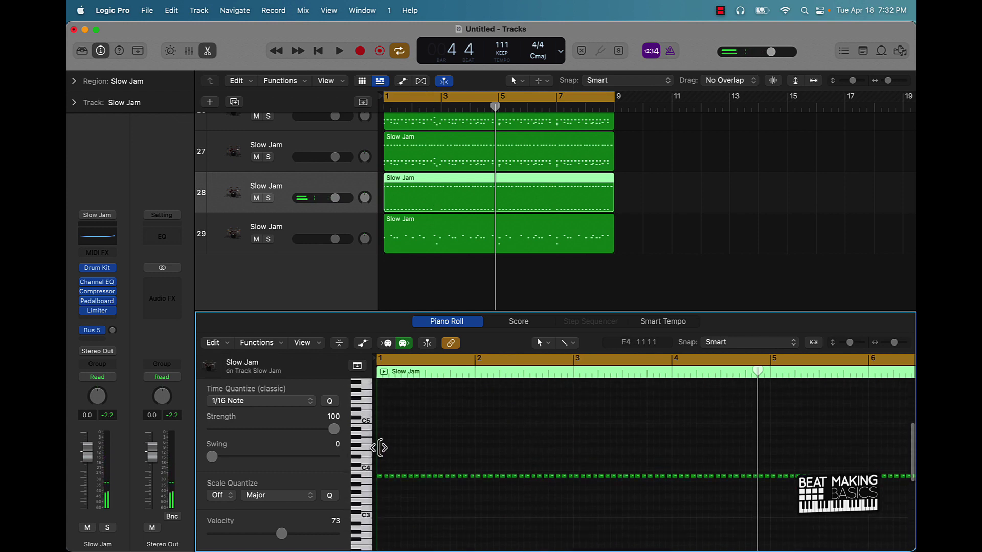
{"action": "left_click_drag", "start_coordinate": [415, 446], "coordinate": [530, 502]}
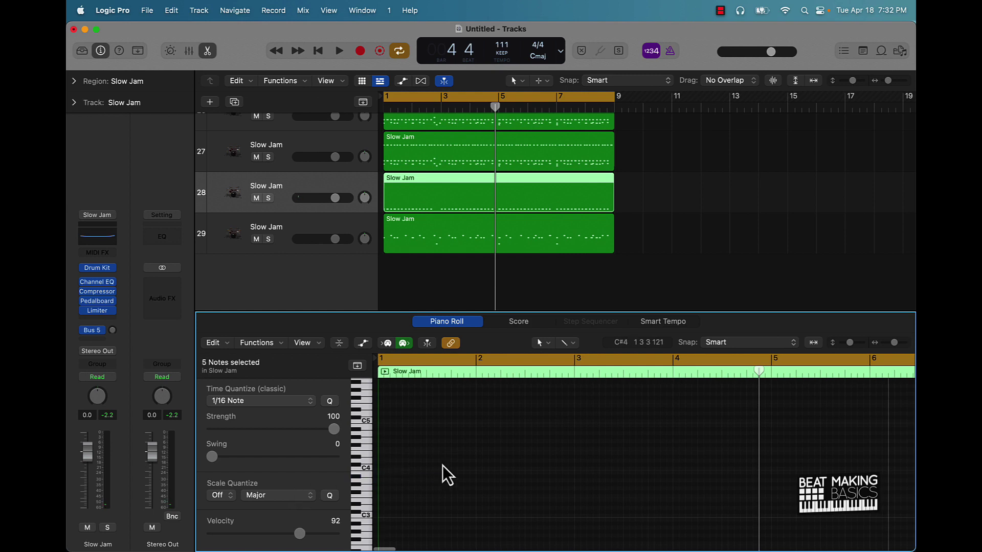
In the track 27 region, delete the hi-hat, kick, snare and remaining lower notes, keeping only the shaker row
{"action": "left_click", "coordinate": [465, 167]}
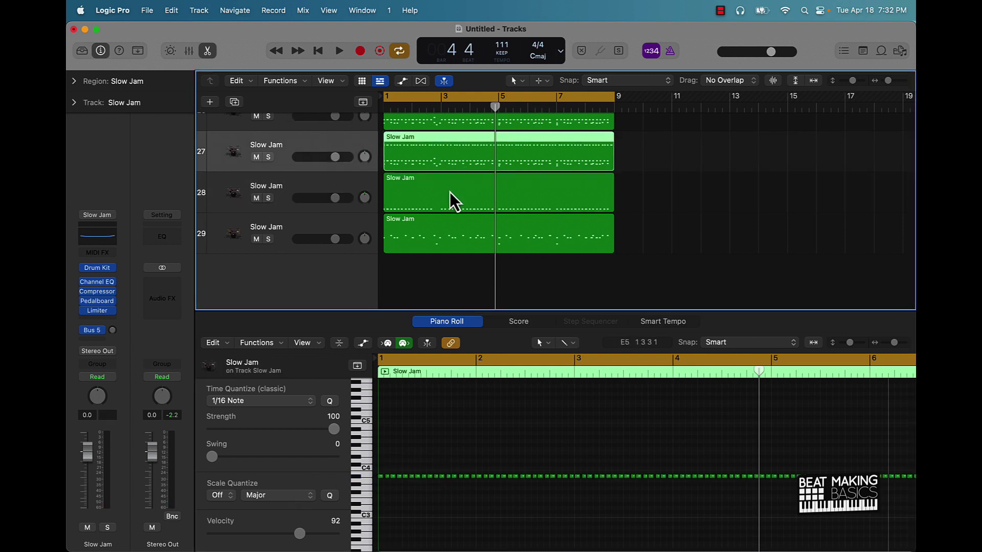
{"action": "scroll", "coordinate": [416, 491], "scroll_direction": "down", "scroll_amount": 10}
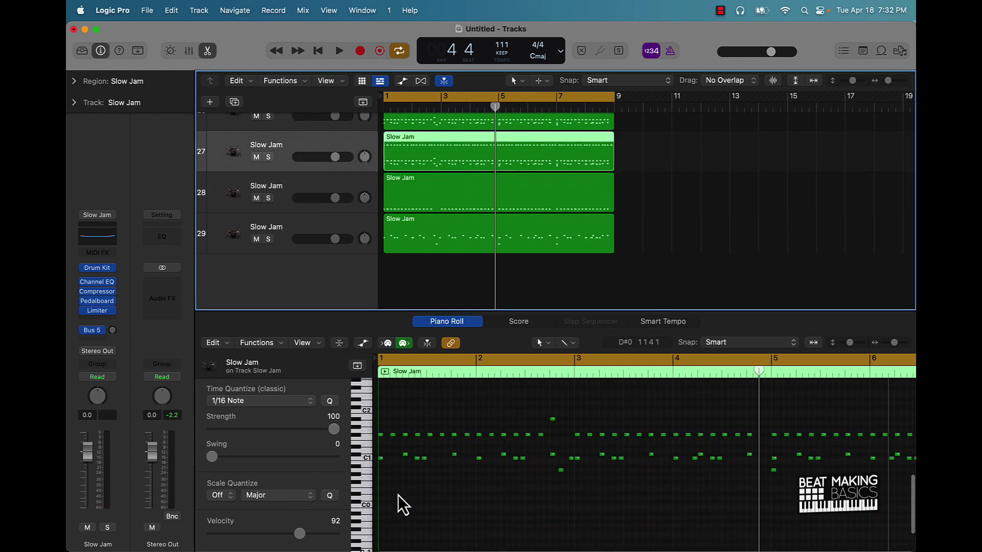
{"action": "left_click_drag", "start_coordinate": [385, 493], "coordinate": [464, 422]}
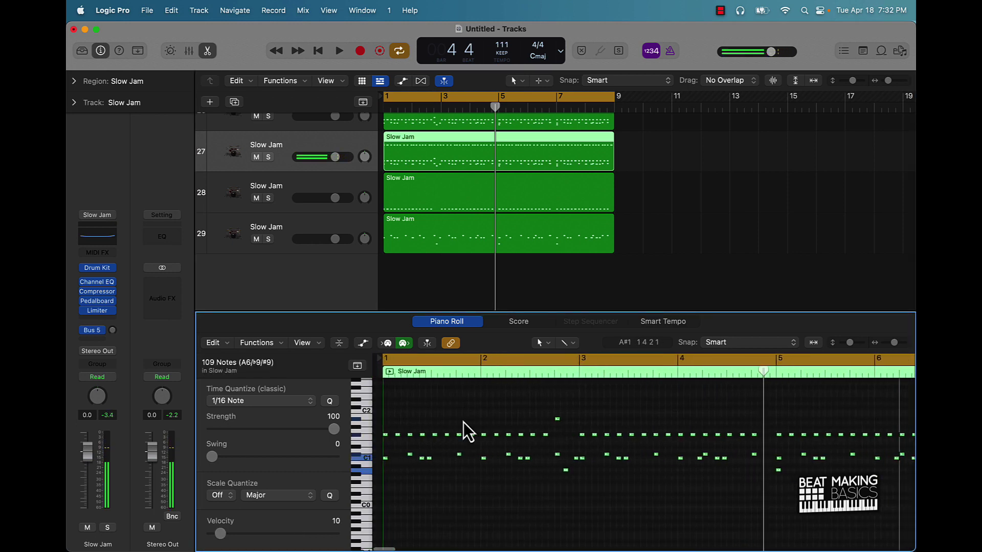
{"action": "scroll", "coordinate": [465, 422], "scroll_direction": "down", "scroll_amount": 3}
{"action": "scroll", "coordinate": [326, 194], "scroll_direction": "up", "scroll_amount": 3}
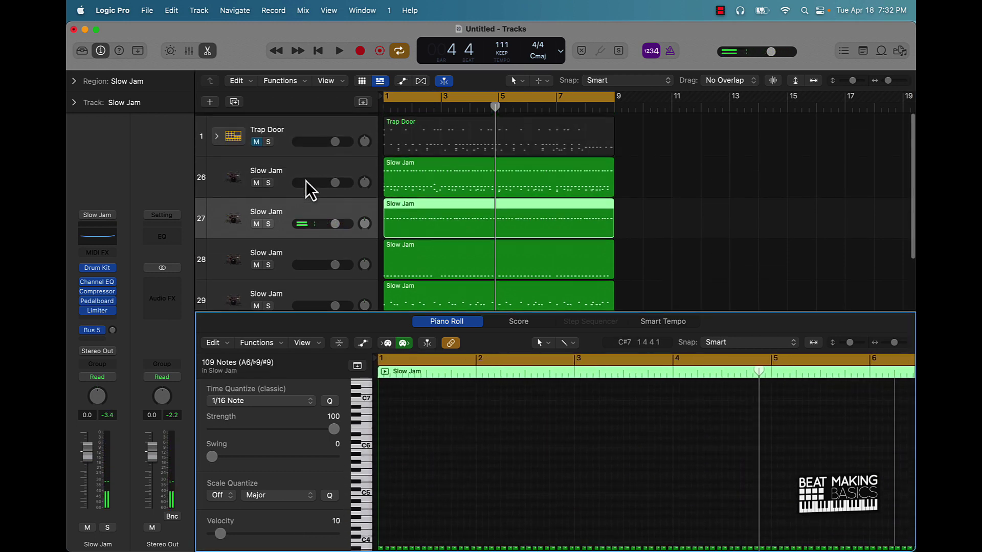
Mute the original Slow Jam track 26 and play the three separated drum tracks from the beginning
{"action": "left_click", "coordinate": [256, 179]}
{"action": "key", "text": "Return"}
{"action": "key", "text": "space"}
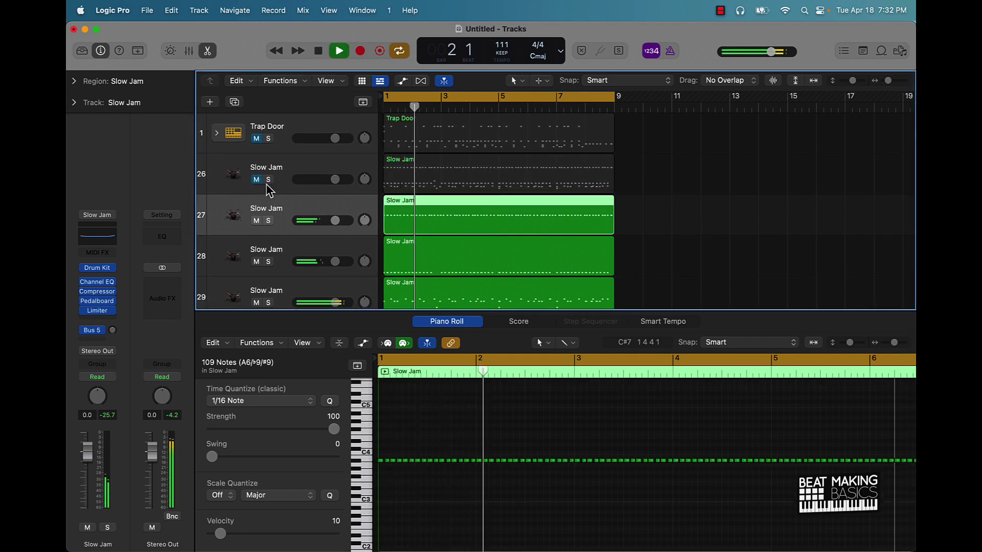
{"action": "scroll", "coordinate": [669, 235], "scroll_direction": "down", "scroll_amount": 3}
{"action": "scroll", "coordinate": [669, 238], "scroll_direction": "up", "scroll_amount": 3}
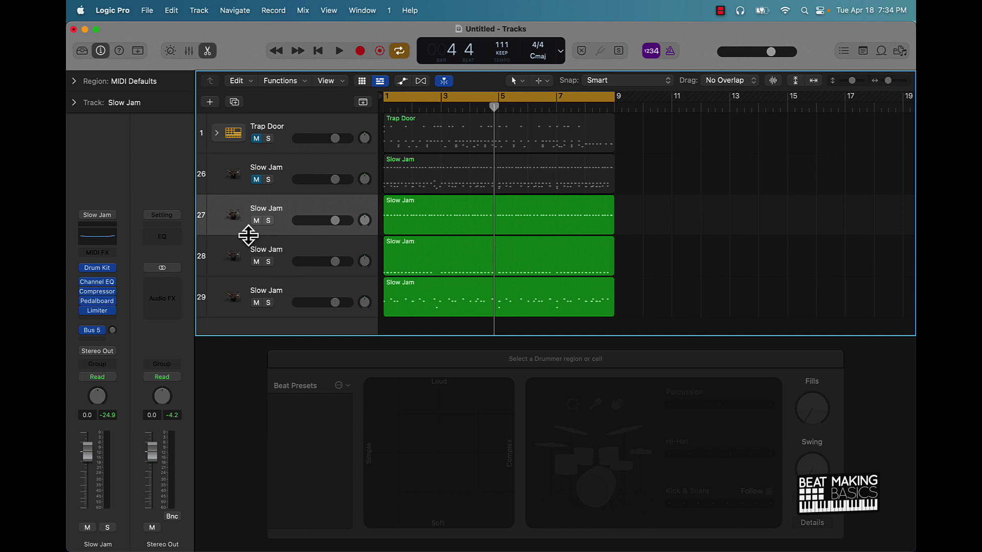
Mute Slow Jam tracks 27 to 29 and add a Drummer track with the Rock genre below track 29
{"action": "left_click_drag", "start_coordinate": [256, 220], "coordinate": [257, 291]}
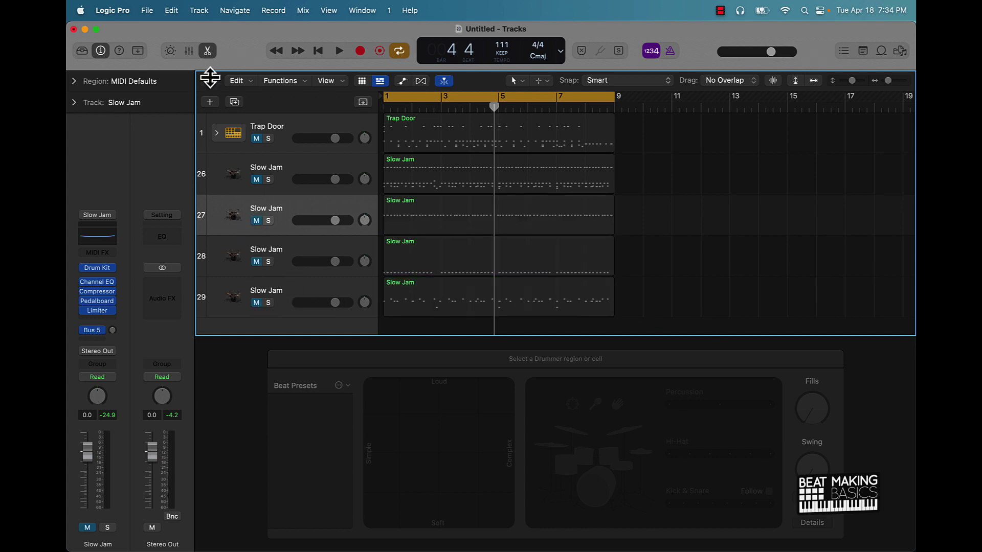
{"action": "left_click", "coordinate": [210, 102]}
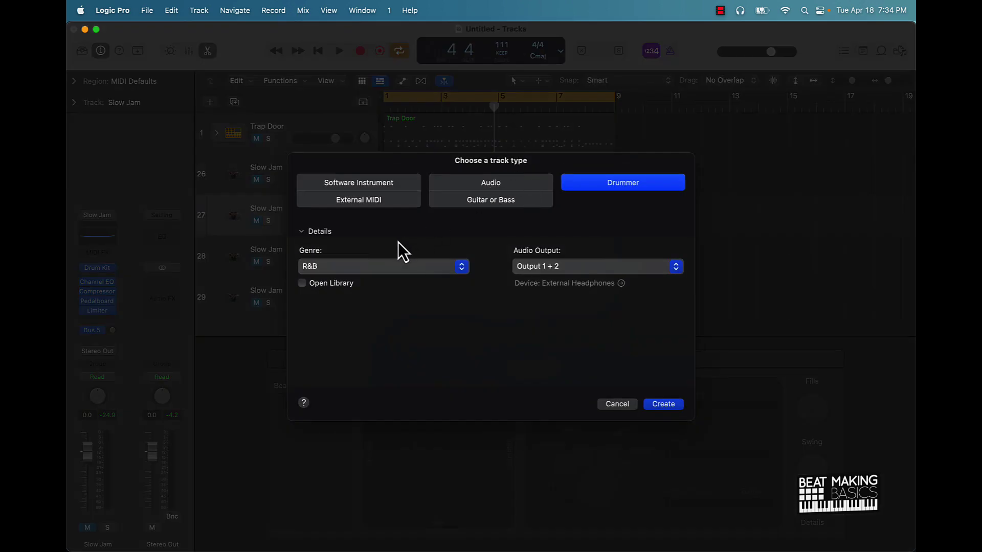
{"action": "left_click", "coordinate": [349, 272]}
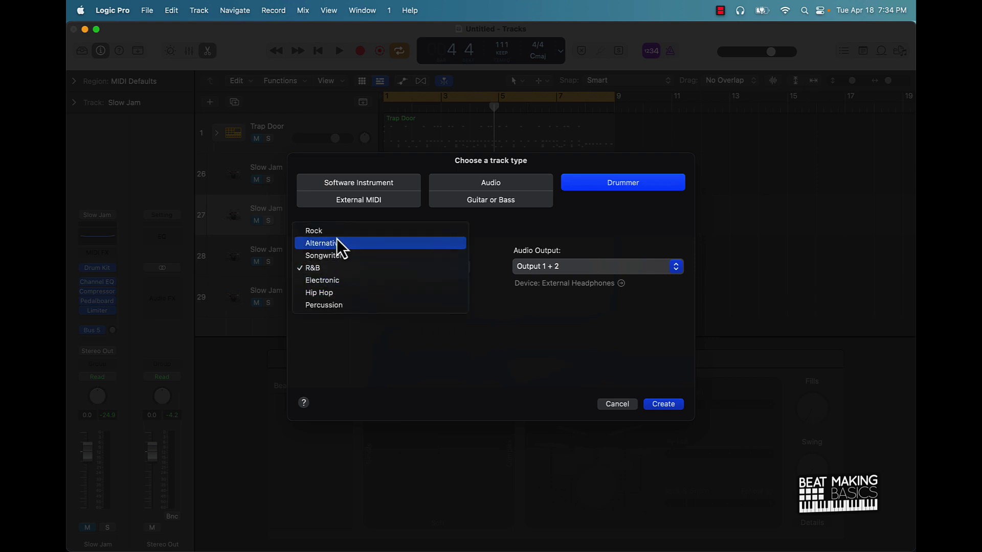
{"action": "left_click", "coordinate": [324, 232]}
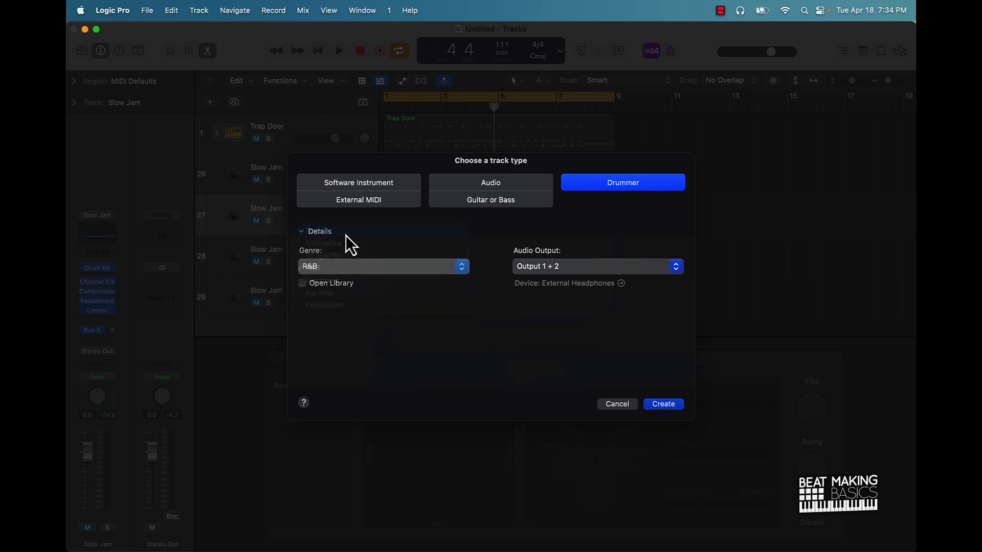
{"action": "left_click", "coordinate": [670, 409]}
{"action": "left_click_drag", "start_coordinate": [279, 247], "coordinate": [289, 330]}
{"action": "scroll", "coordinate": [295, 321], "scroll_direction": "down", "scroll_amount": 2}
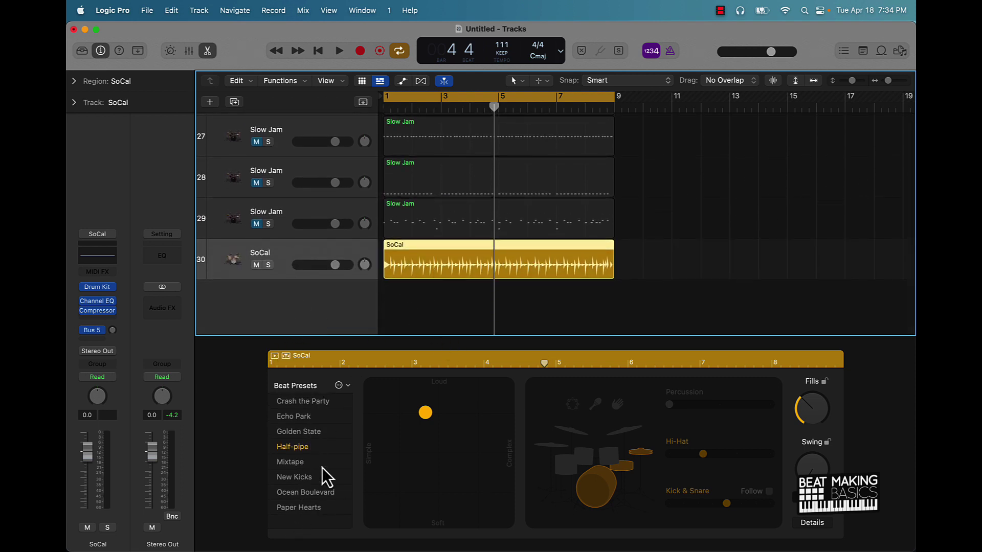
Switch the SoCal drummer to the New Kicks beat preset and use tambourine percussion with its variation at 2
{"action": "left_click", "coordinate": [301, 479]}
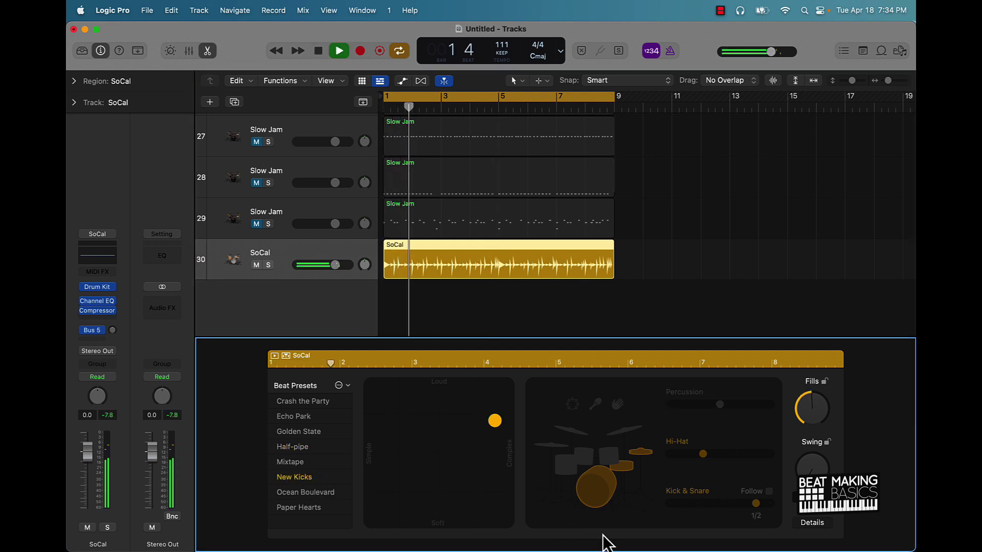
{"action": "left_click_drag", "start_coordinate": [722, 405], "coordinate": [614, 406]}
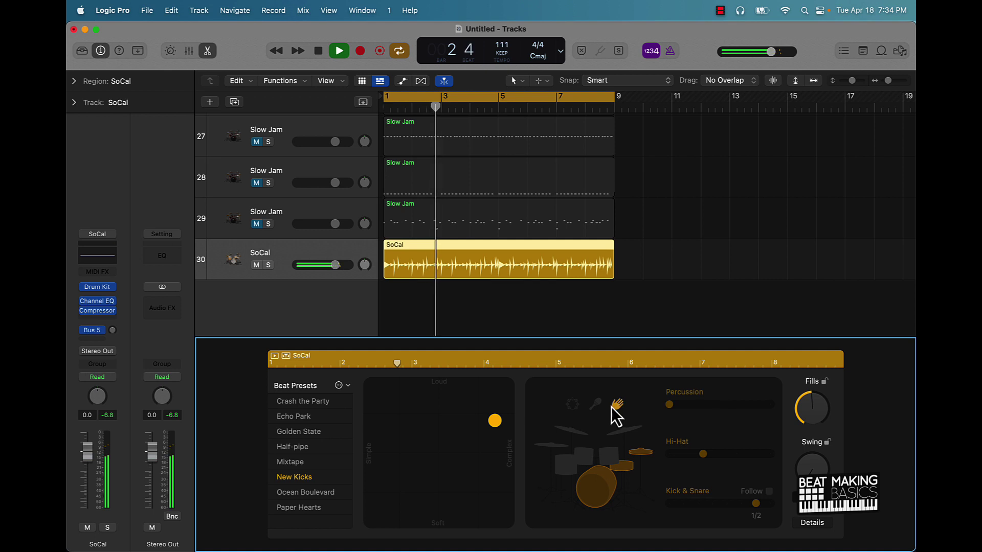
{"action": "left_click", "coordinate": [719, 405]}
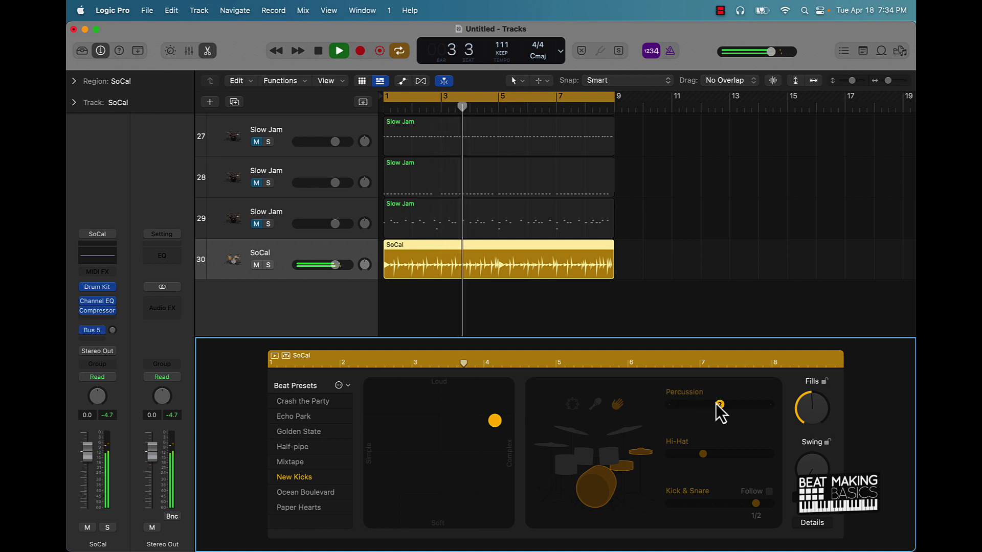
{"action": "left_click", "coordinate": [573, 405]}
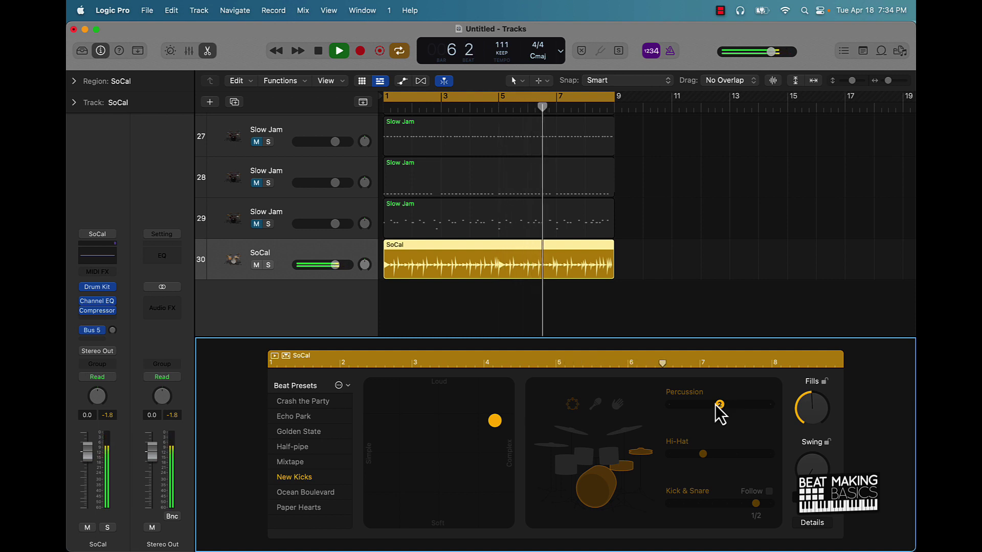
Stop playback, convert the SoCal drummer region to a MIDI region and play it from the start
{"action": "key", "text": "space"}
{"action": "left_click", "coordinate": [463, 302]}
{"action": "left_click", "coordinate": [498, 262]}
{"action": "right_click", "coordinate": [498, 261]}
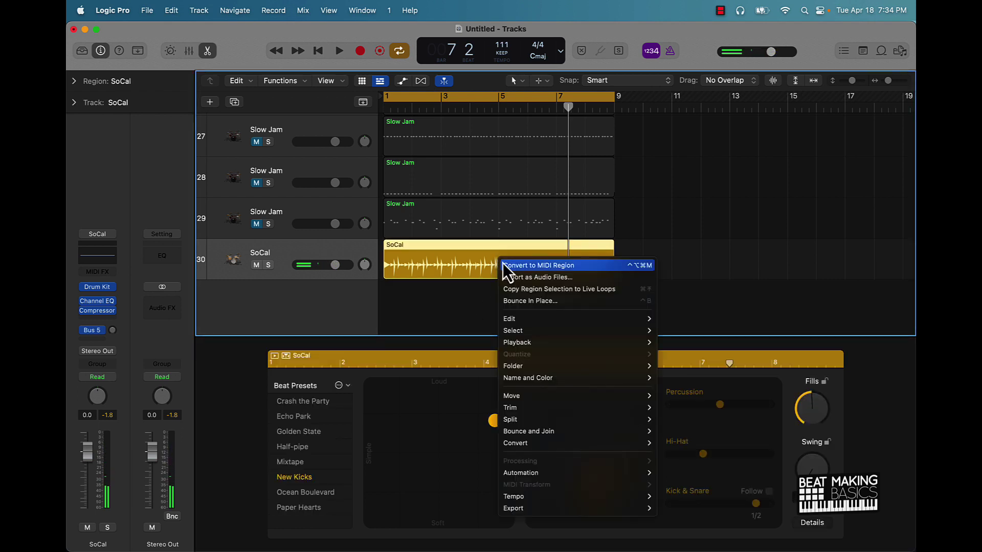
{"action": "left_click", "coordinate": [556, 266]}
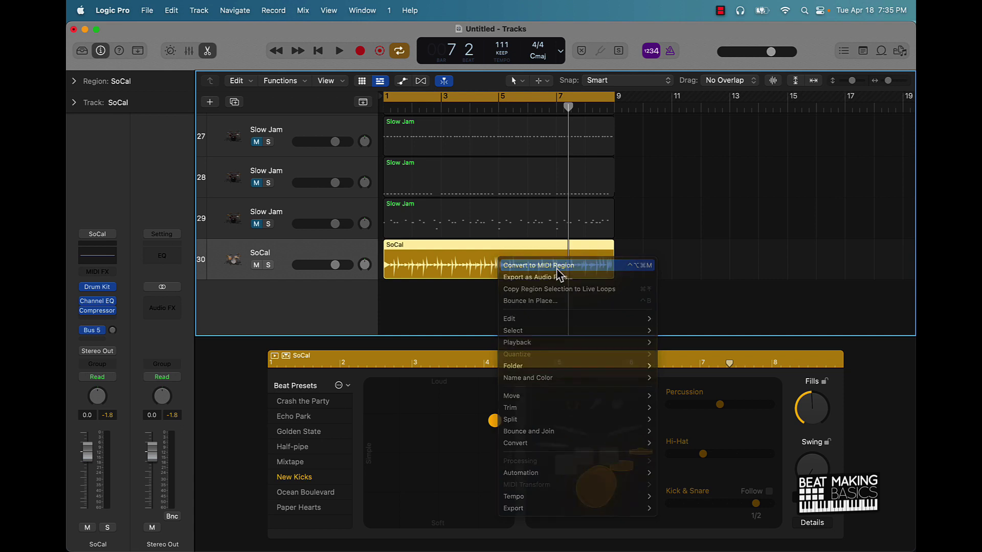
{"action": "key", "text": "space"}
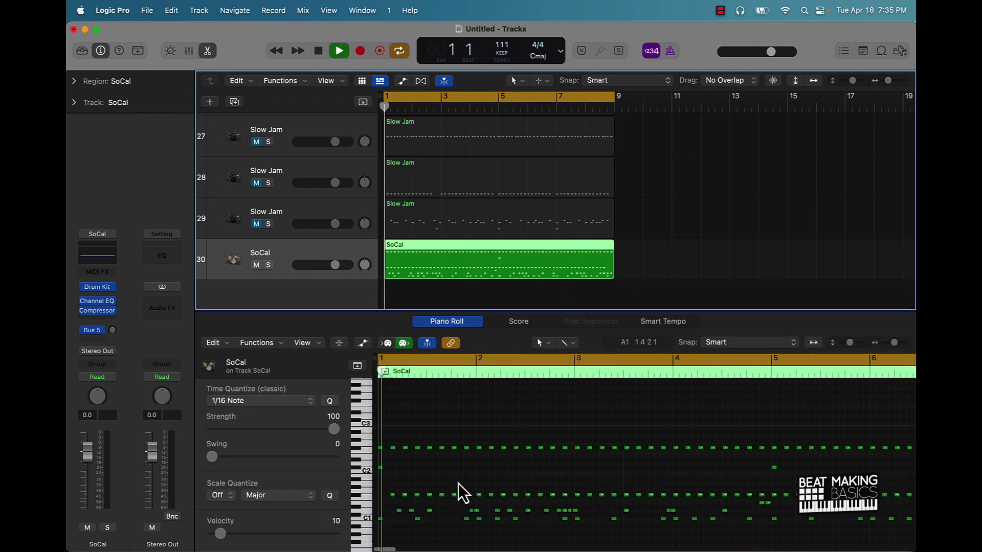
Stop playback and add extra hi-hat notes between the existing ones on the F♯2 row of the SoCal region
{"action": "key", "text": "space"}
{"action": "left_click", "coordinate": [455, 448]}
{"action": "left_click_drag", "start_coordinate": [460, 448], "coordinate": [546, 448]}
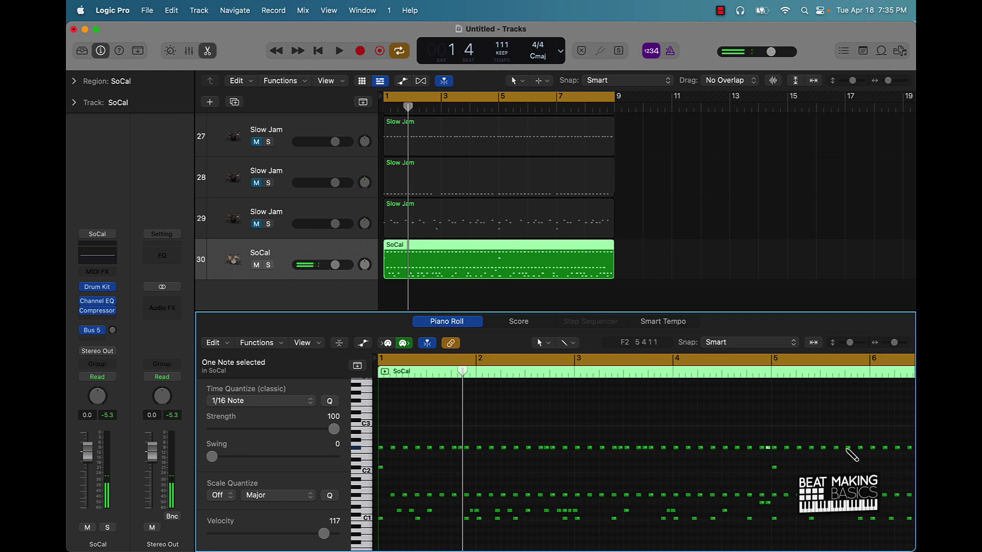
{"action": "left_click", "coordinate": [841, 448]}
{"action": "left_click", "coordinate": [891, 447]}
Play the SoCal beat, place an extra F♯2 hi-hat note at 8 2 4 1 and another at the end of bar 8, and stop playback
{"action": "key", "text": "space"}
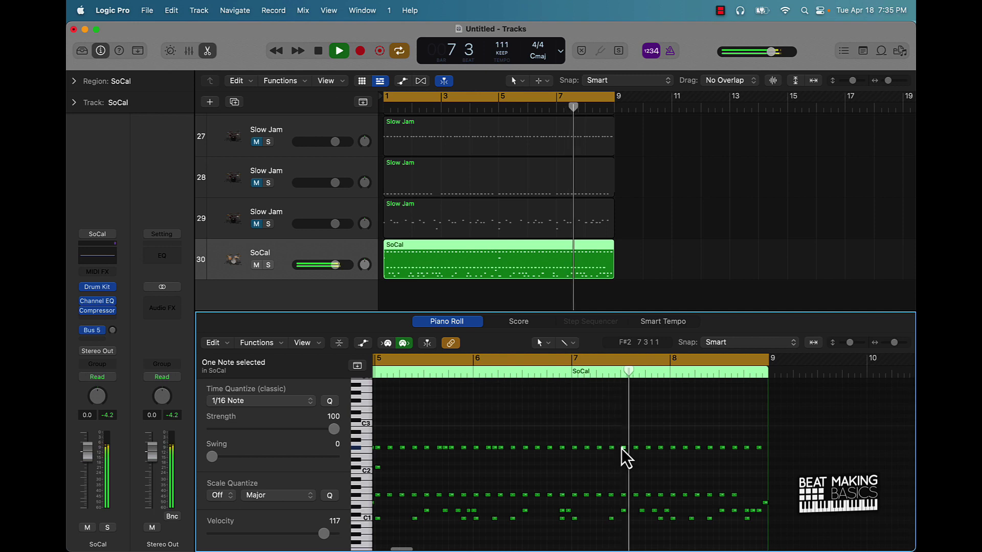
{"action": "left_click_drag", "start_coordinate": [621, 449], "coordinate": [715, 450]}
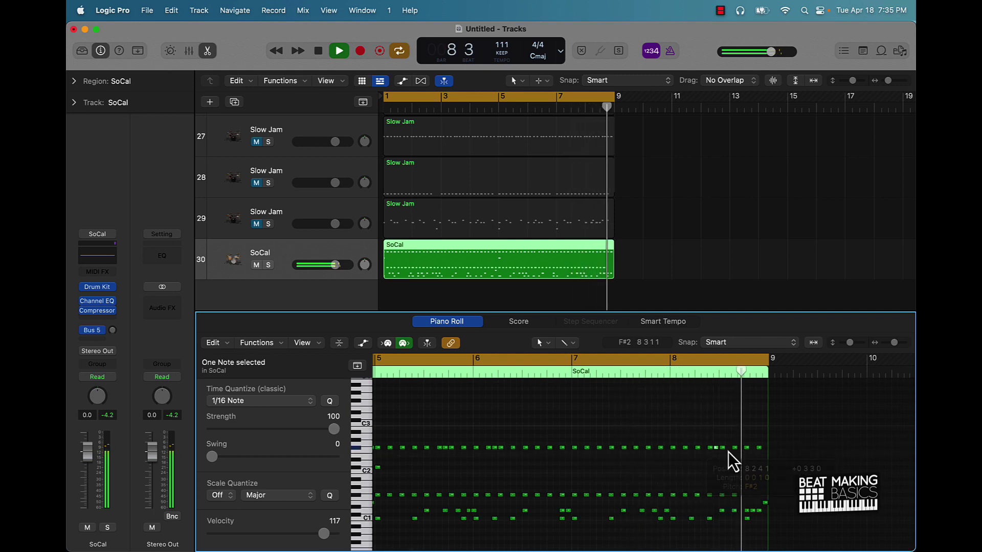
{"action": "left_click", "coordinate": [766, 448]}
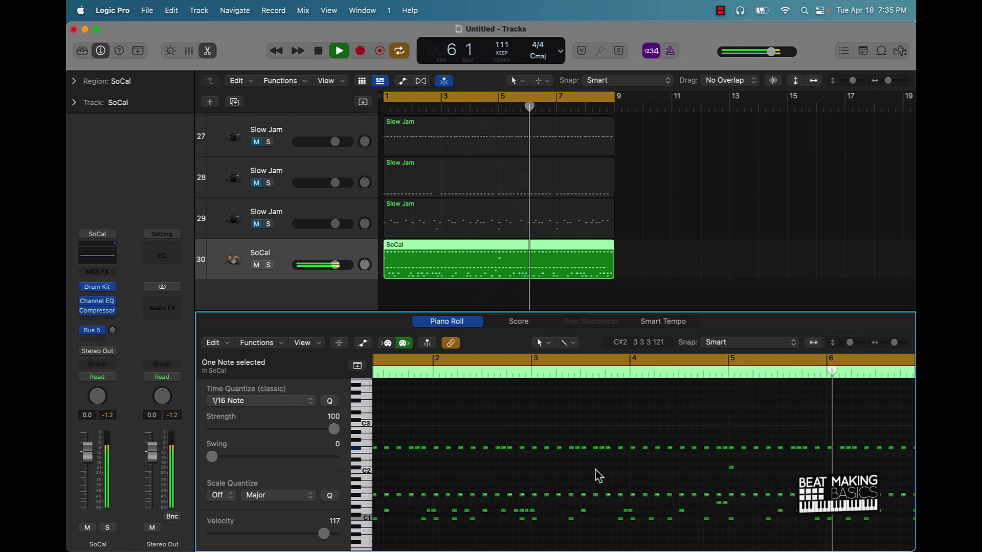
{"action": "scroll", "coordinate": [591, 465], "scroll_direction": "down", "scroll_amount": 2}
{"action": "scroll", "coordinate": [517, 299], "scroll_direction": "down", "scroll_amount": 2}
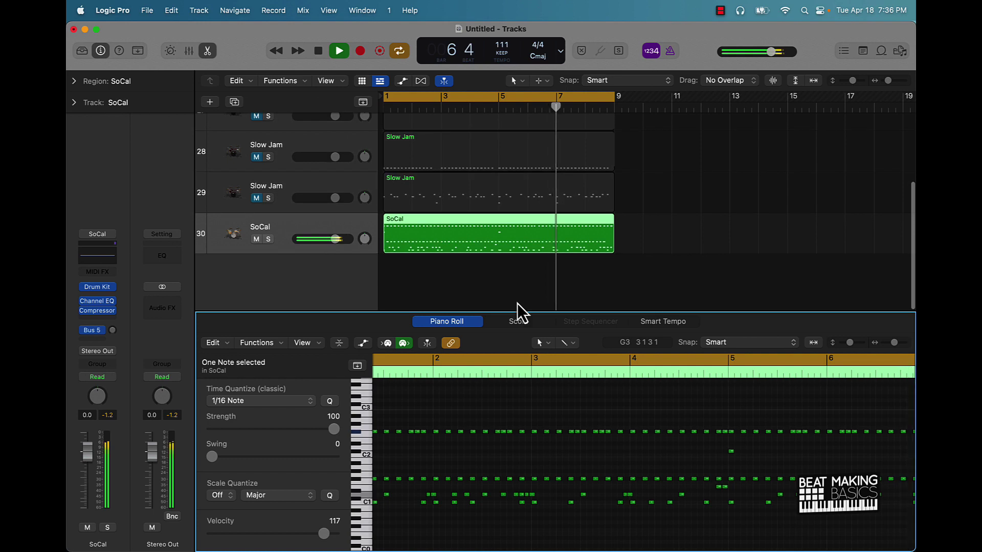
{"action": "scroll", "coordinate": [714, 450], "scroll_direction": "left", "scroll_amount": 1}
{"action": "scroll", "coordinate": [714, 450], "scroll_direction": "up", "scroll_amount": 1}
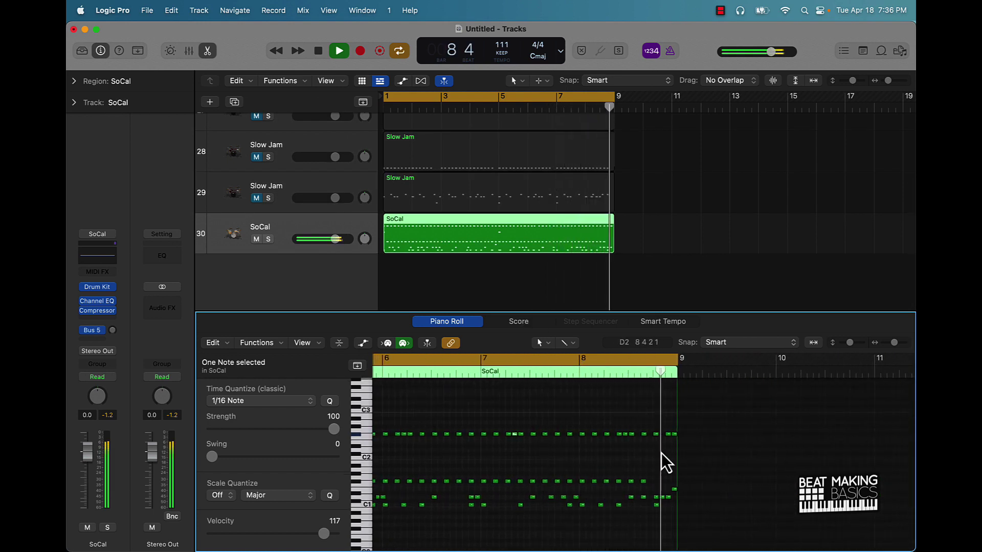
{"action": "key", "text": "space"}
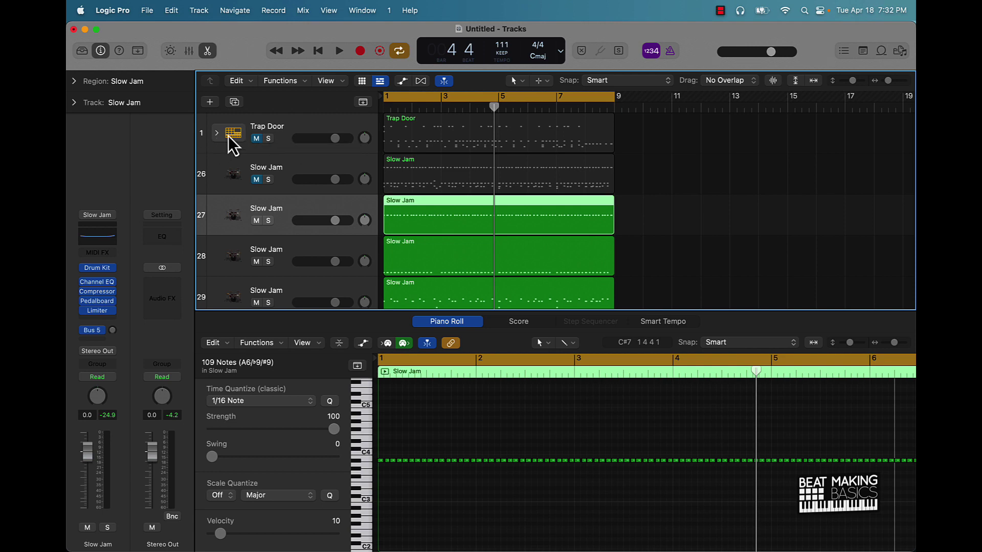
Deselect the Slow Jam region on track 27
{"action": "left_click", "coordinate": [680, 215]}
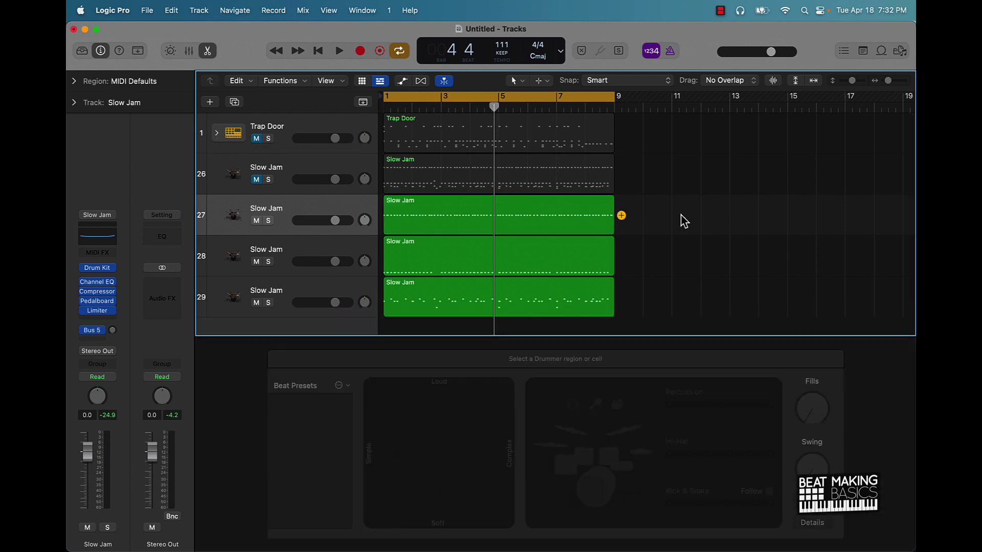